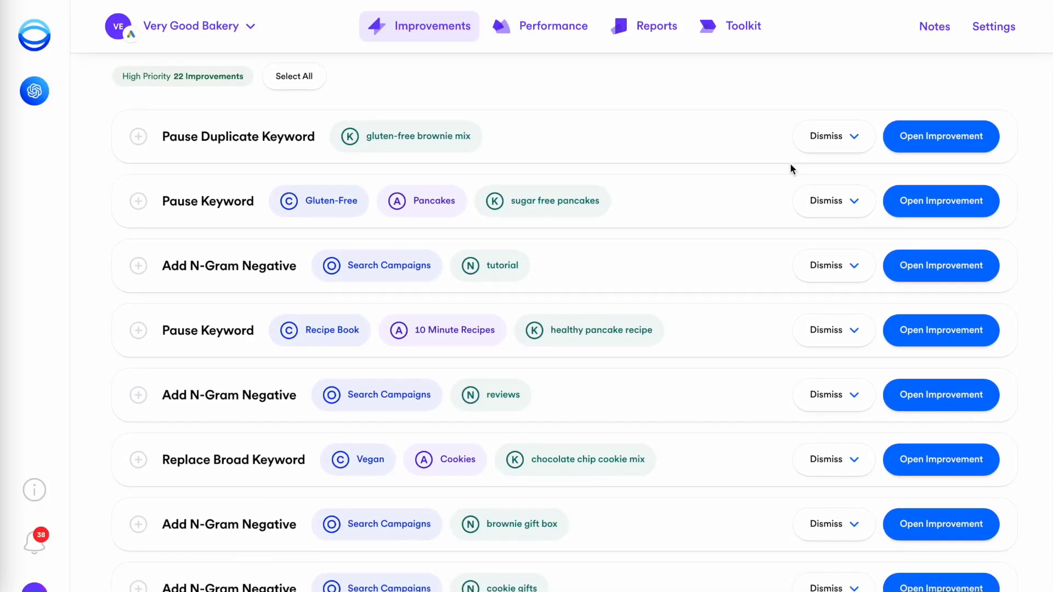
Step: Add the 'reviews' n-gram as a negative keyword in Opteo across the Search Campaigns group
{"action": "left_click", "coordinate": [923, 398]}
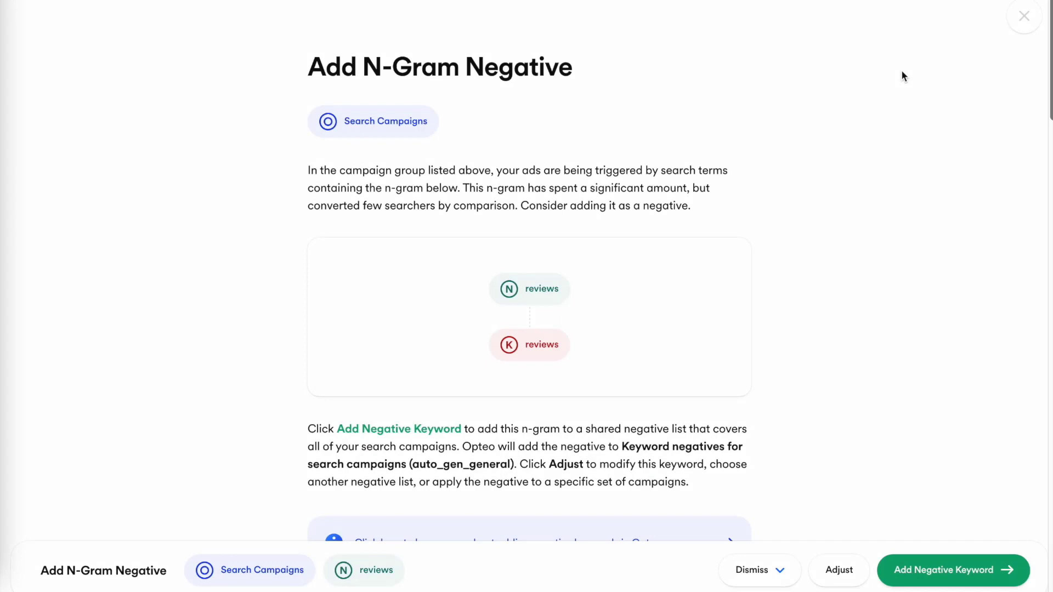
{"action": "scroll", "coordinate": [903, 75], "scroll_direction": "down", "scroll_amount": 10}
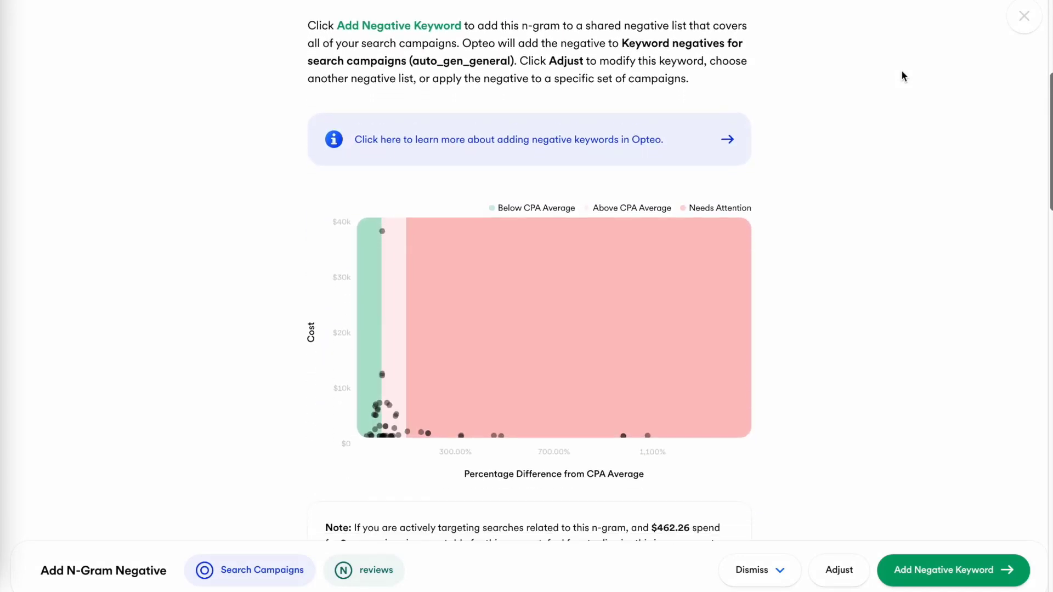
{"action": "scroll", "coordinate": [904, 76], "scroll_direction": "down", "scroll_amount": 10}
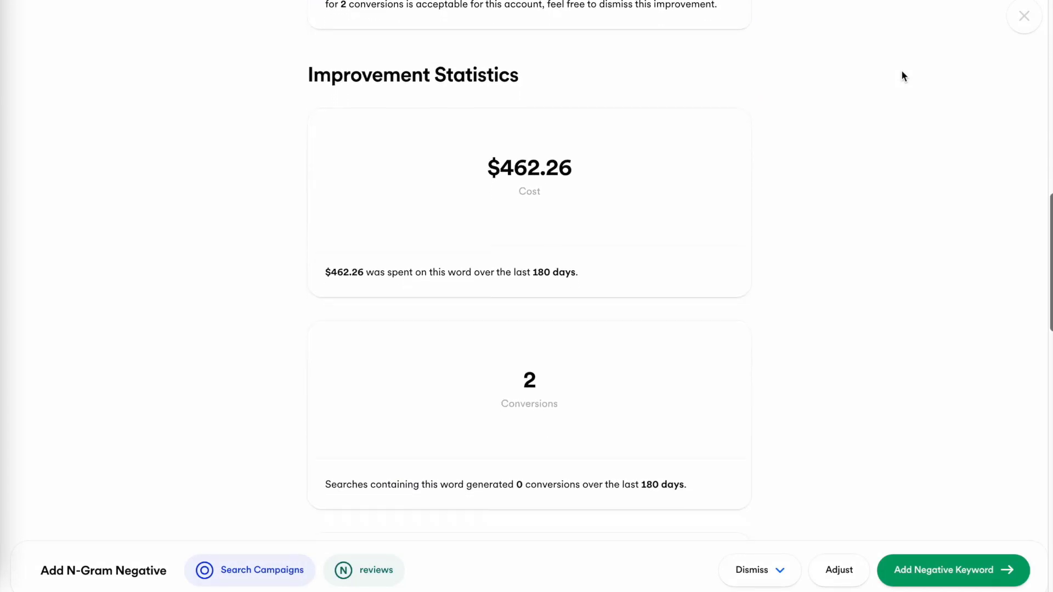
{"action": "scroll", "coordinate": [903, 74], "scroll_direction": "down", "scroll_amount": 10}
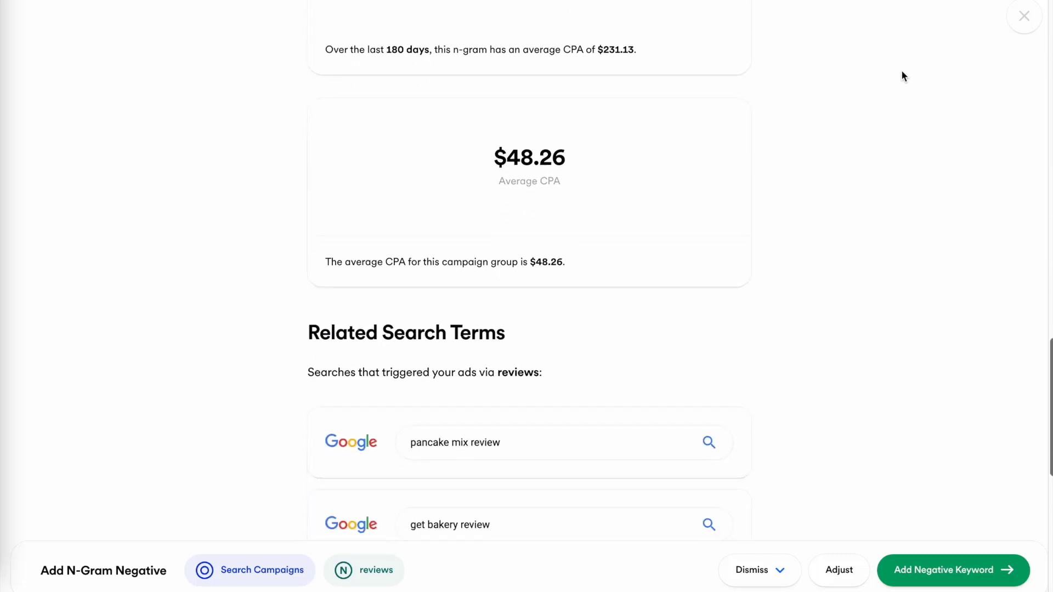
{"action": "scroll", "coordinate": [904, 76], "scroll_direction": "down", "scroll_amount": 2}
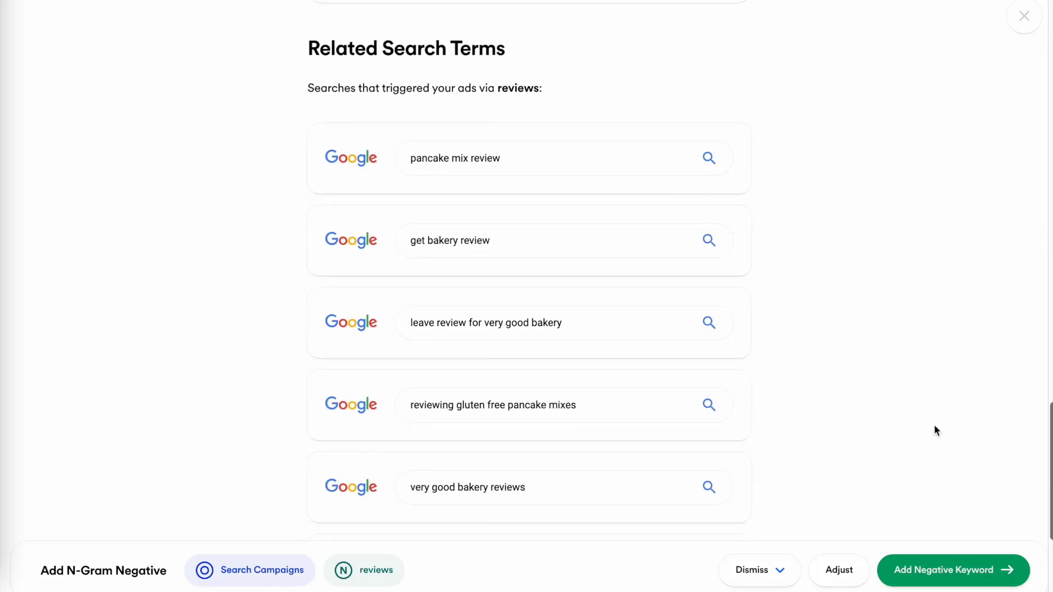
{"action": "left_click", "coordinate": [949, 568]}
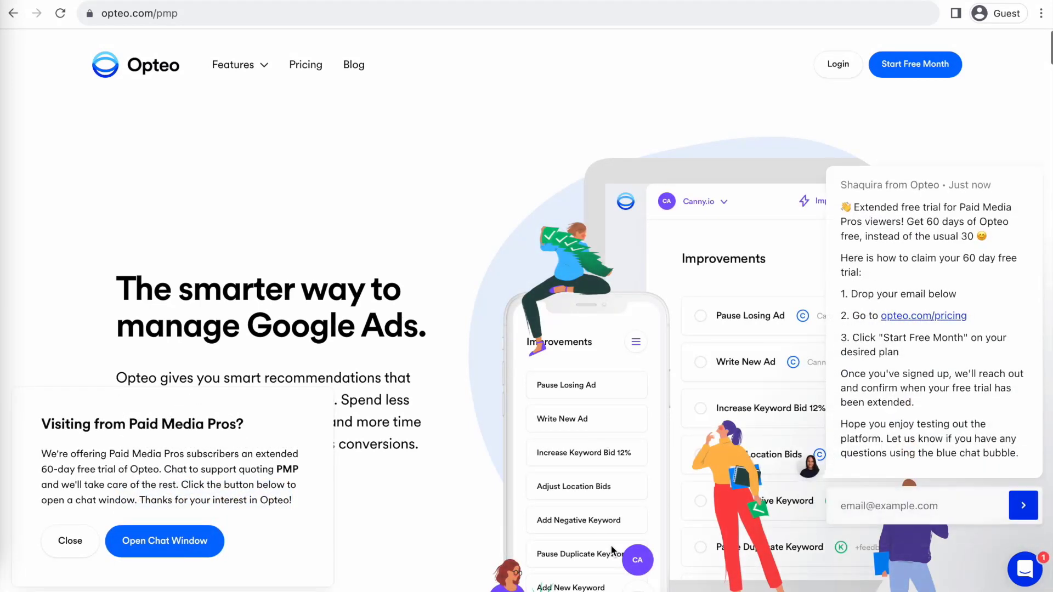
Step: Enter an e-mail address in the Opteo chat bubble and submit it to claim the 60-day trial
{"action": "left_click", "coordinate": [914, 520]}
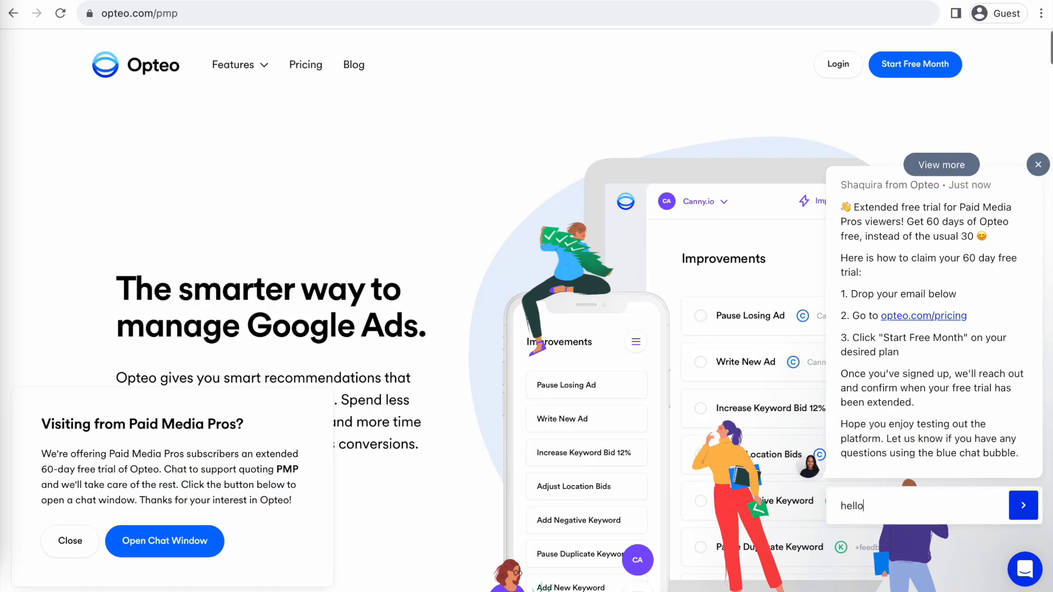
{"action": "key", "text": "Return"}
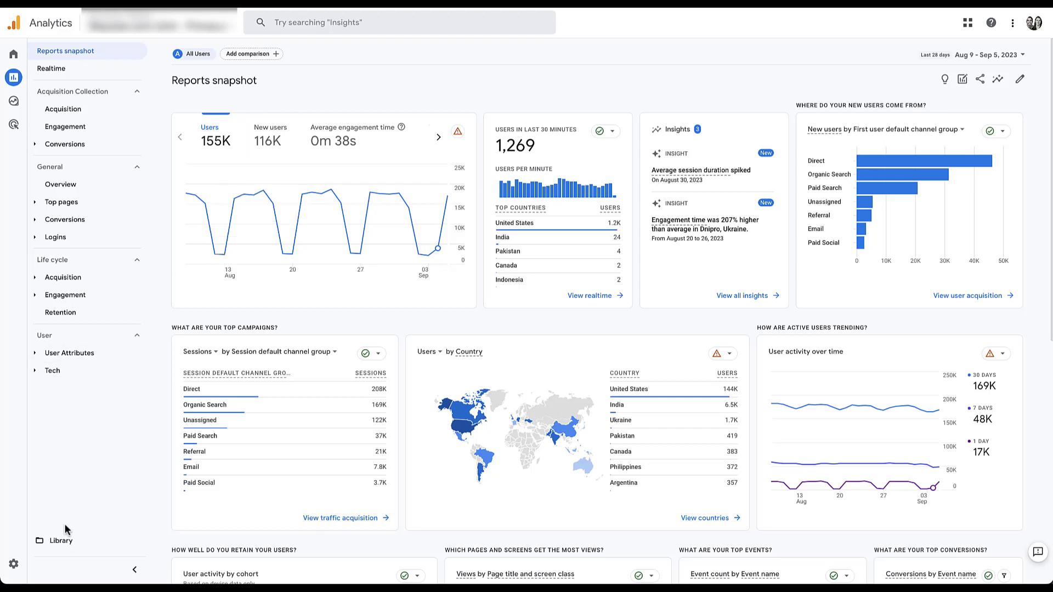
Step: Open the Library of collections and reports from the left navigation
{"action": "left_click", "coordinate": [60, 544]}
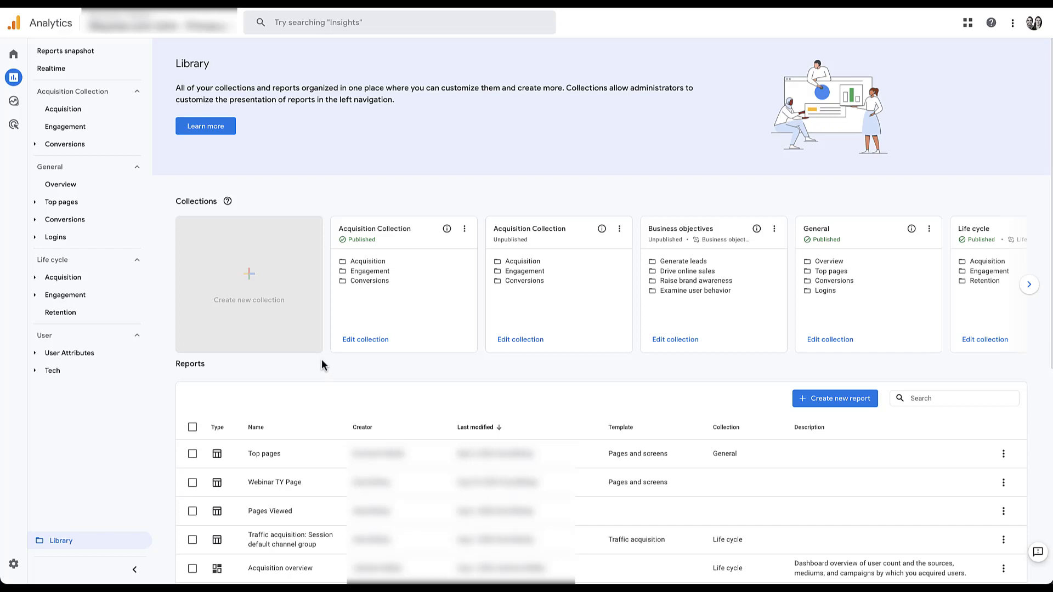
Step: Go to Explorations and page through the template carousel to the User lifetime template
{"action": "left_click", "coordinate": [22, 108]}
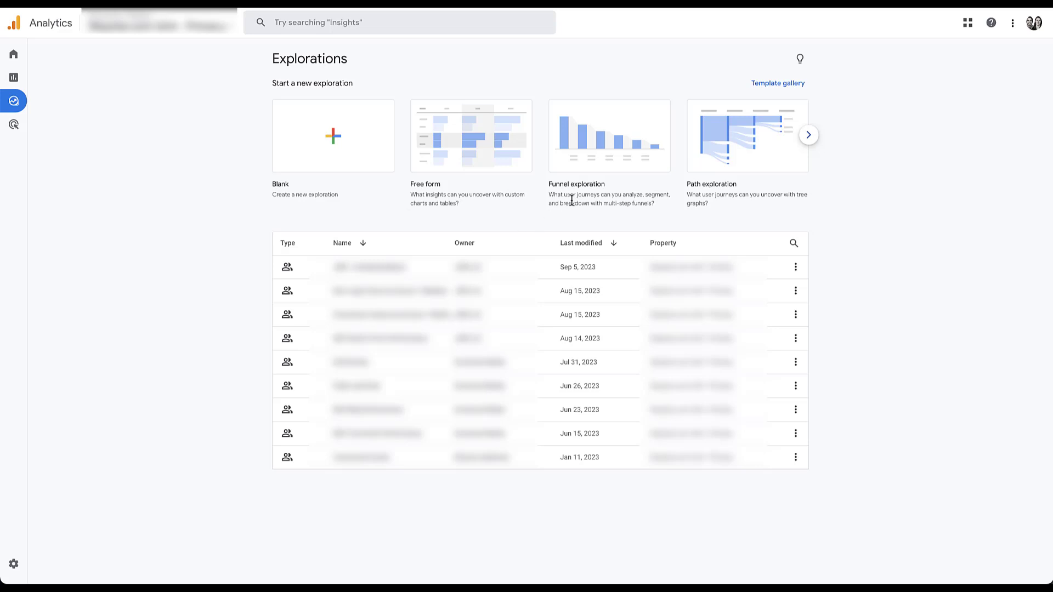
{"action": "left_click", "coordinate": [809, 136]}
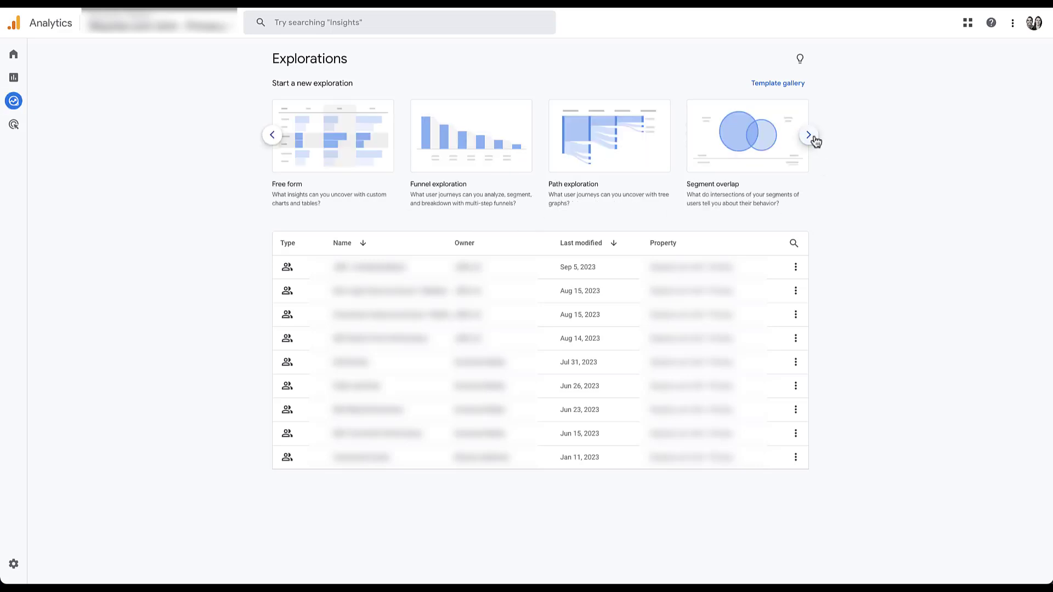
{"action": "left_click", "coordinate": [809, 135]}
{"action": "left_click", "coordinate": [808, 136]}
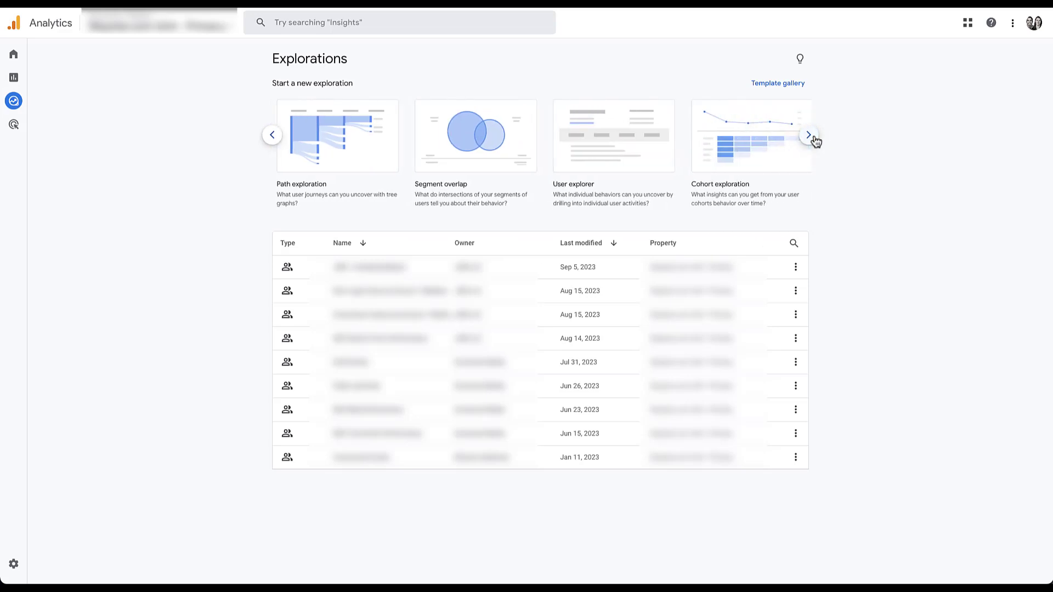
{"action": "left_click", "coordinate": [809, 136]}
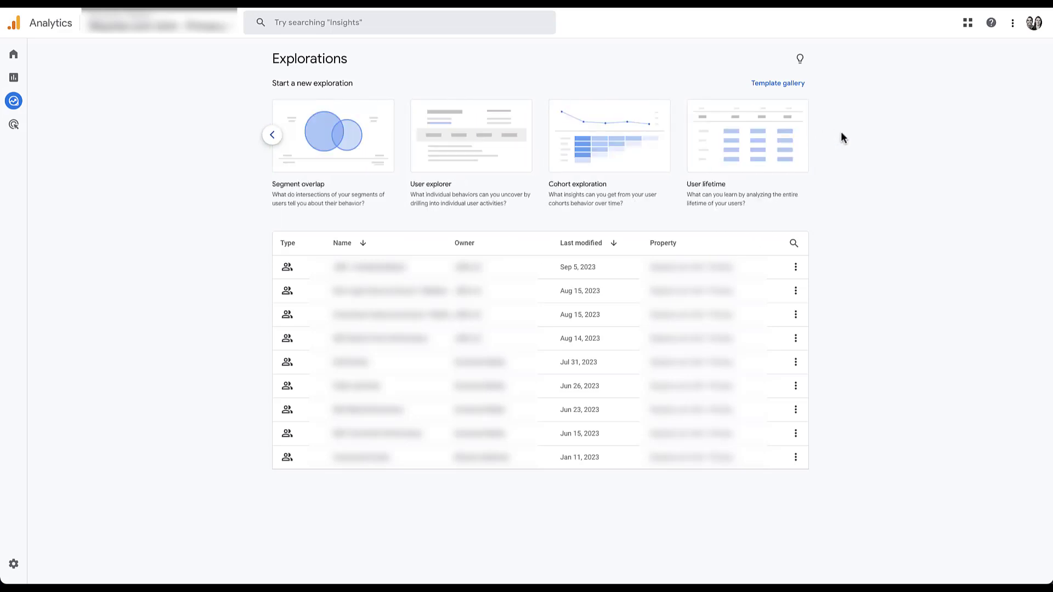
Step: Browse the Template gallery and start a Blank exploration from Techniques
{"action": "left_click", "coordinate": [802, 91]}
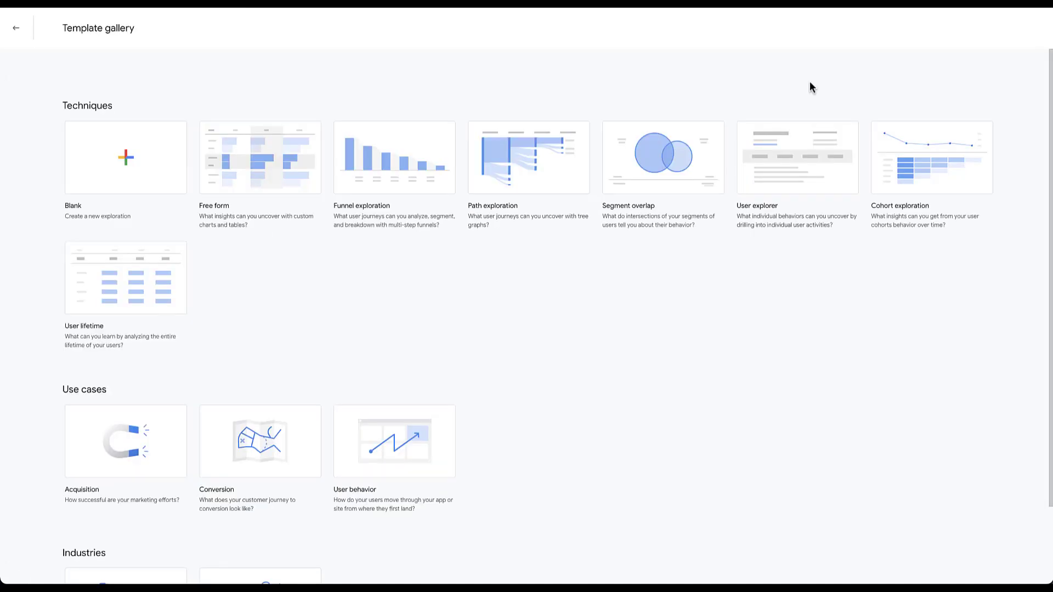
{"action": "scroll", "coordinate": [811, 88], "scroll_direction": "down", "scroll_amount": 3}
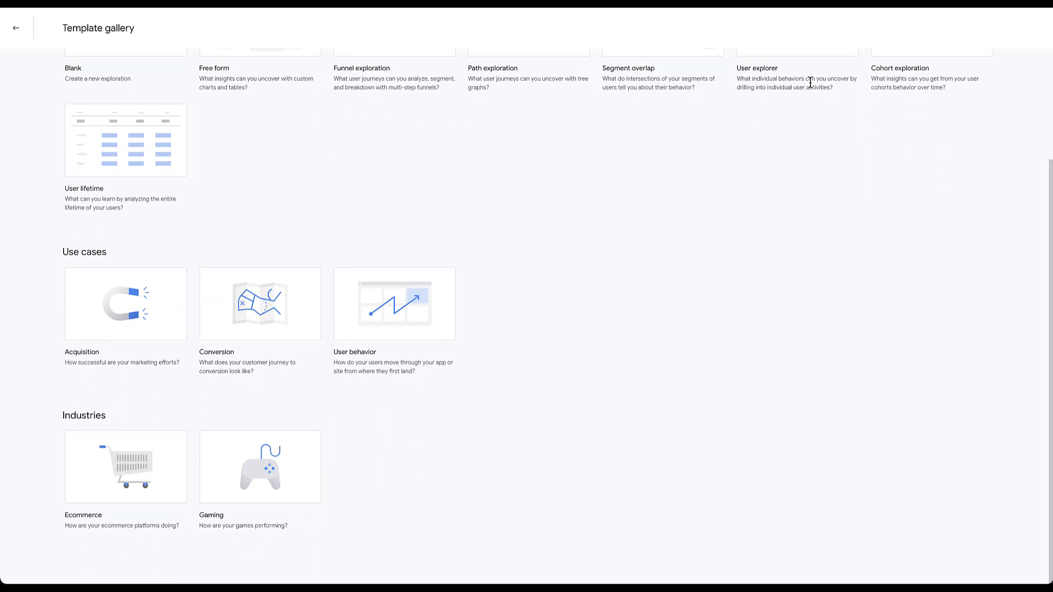
{"action": "scroll", "coordinate": [810, 83], "scroll_direction": "up", "scroll_amount": 3}
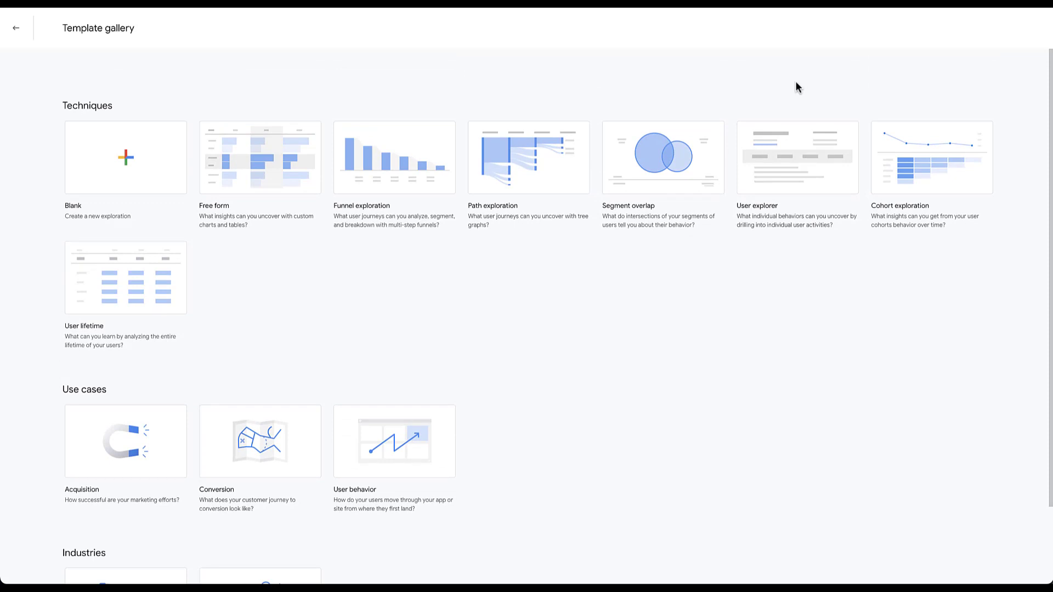
{"action": "left_click", "coordinate": [157, 158]}
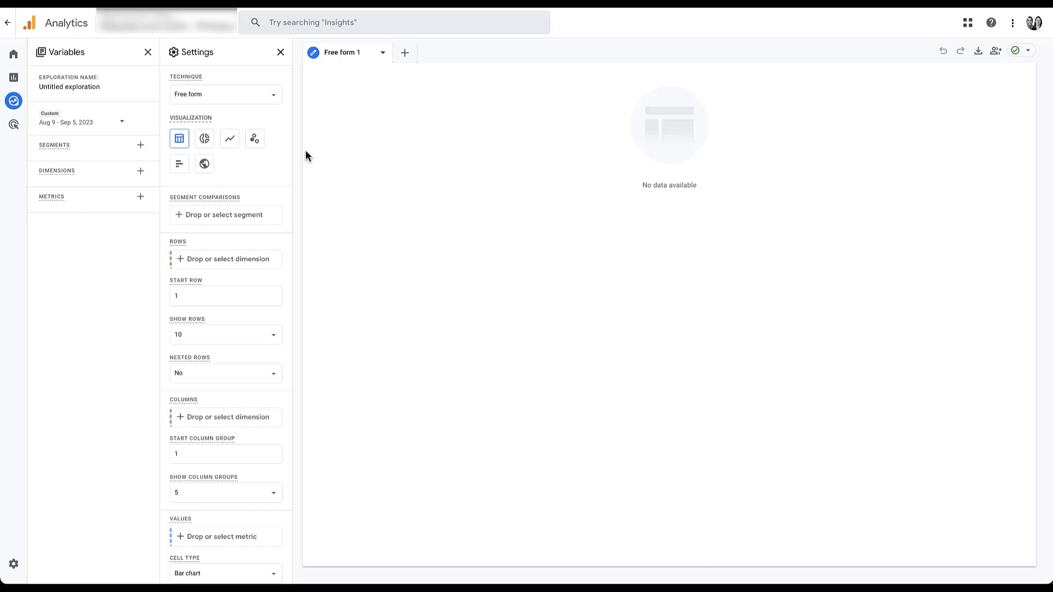
Step: Name the exploration 'Example Exploration', leaving the Aug 9 – Sep 5, 2023 date range unchanged
{"action": "left_click", "coordinate": [84, 88]}
{"action": "type", "text": "Example Exploration"}
{"action": "left_click", "coordinate": [124, 127]}
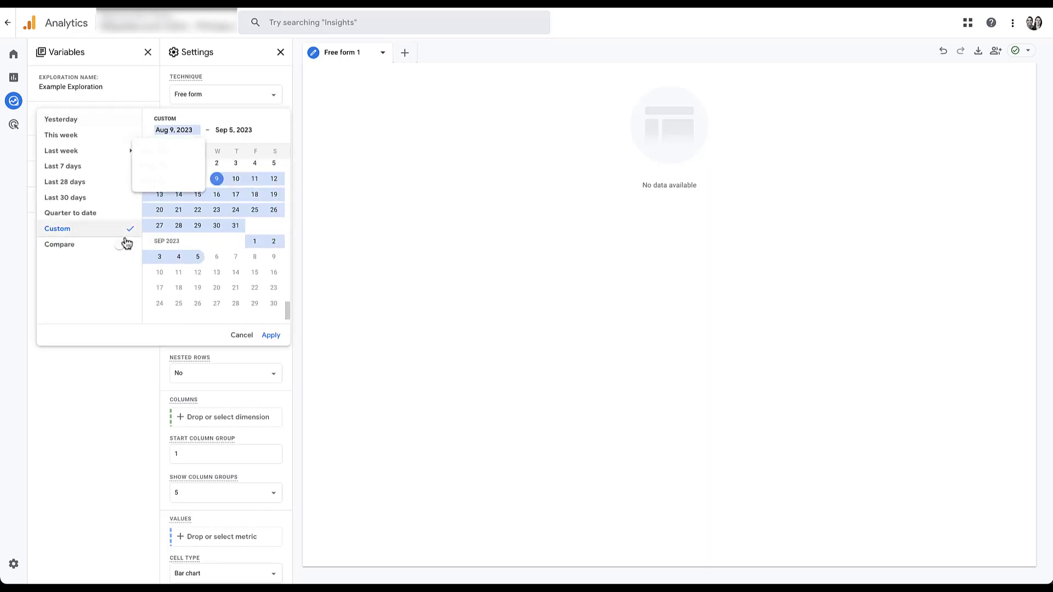
{"action": "left_click", "coordinate": [142, 107]}
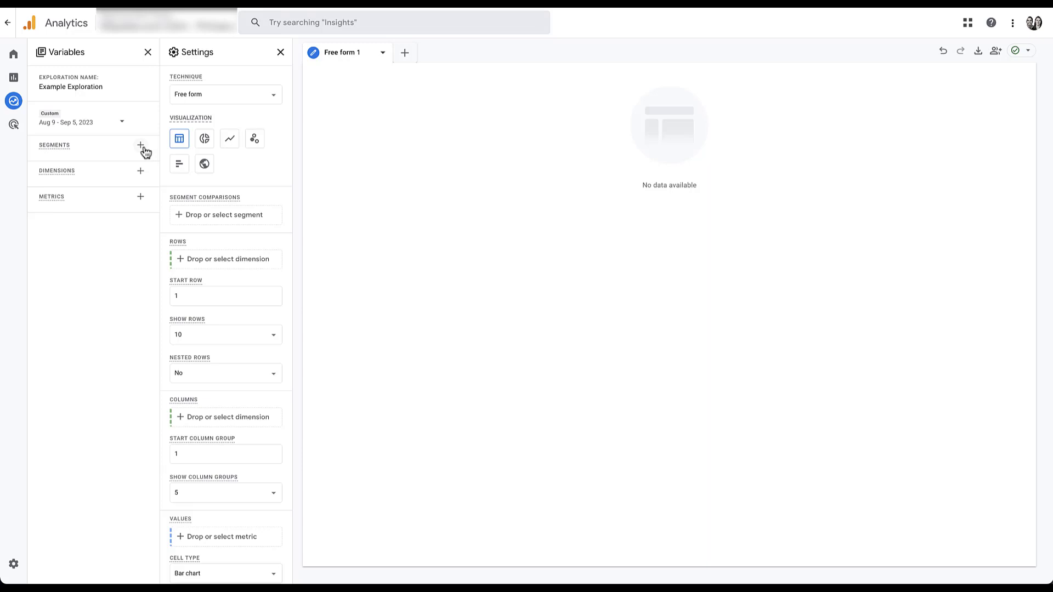
Step: Add US, Mobile and Paid Users segments, then import Session source / medium and Event name dimensions
{"action": "left_click", "coordinate": [141, 147]}
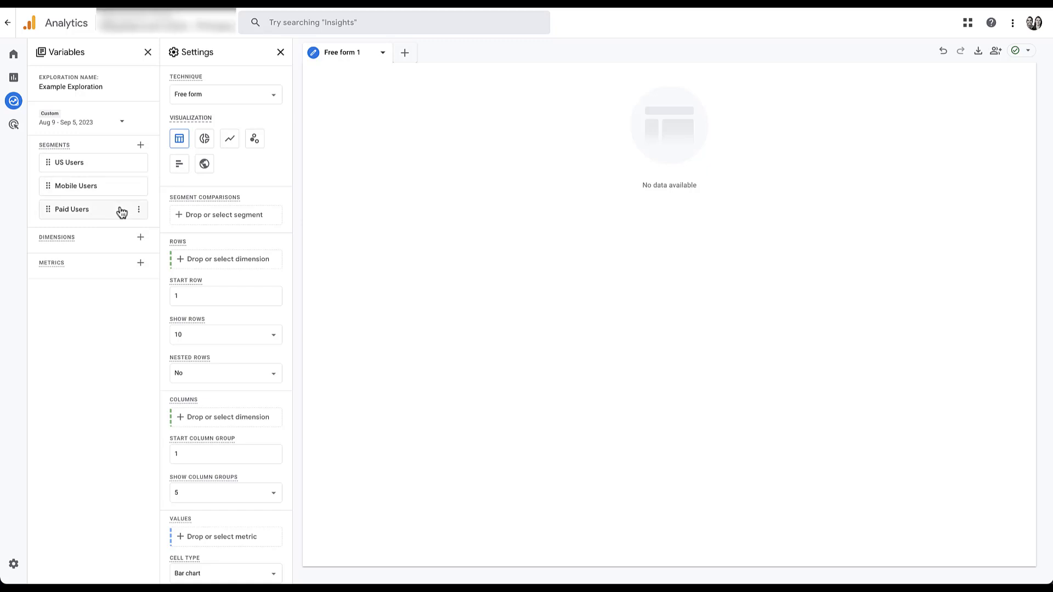
{"action": "left_click", "coordinate": [140, 238]}
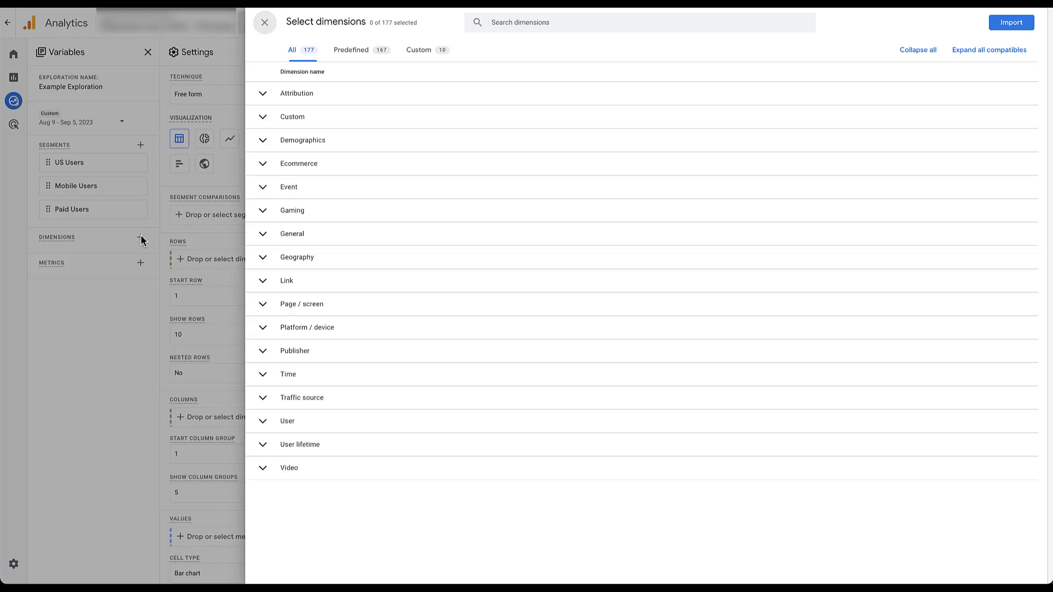
{"action": "left_click", "coordinate": [517, 25]}
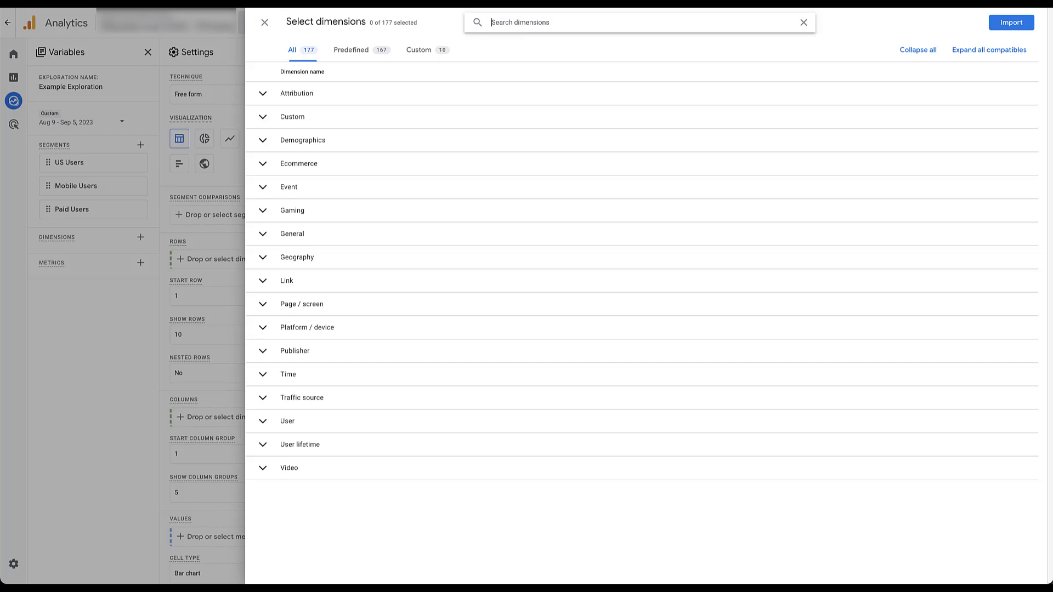
{"action": "type", "text": "session source"}
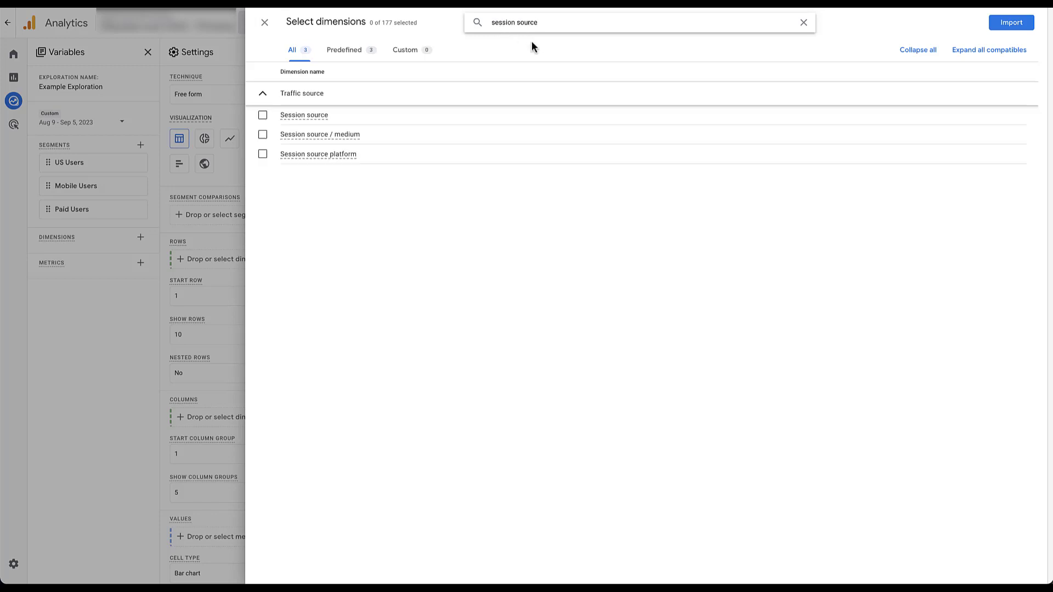
{"action": "left_click", "coordinate": [263, 135]}
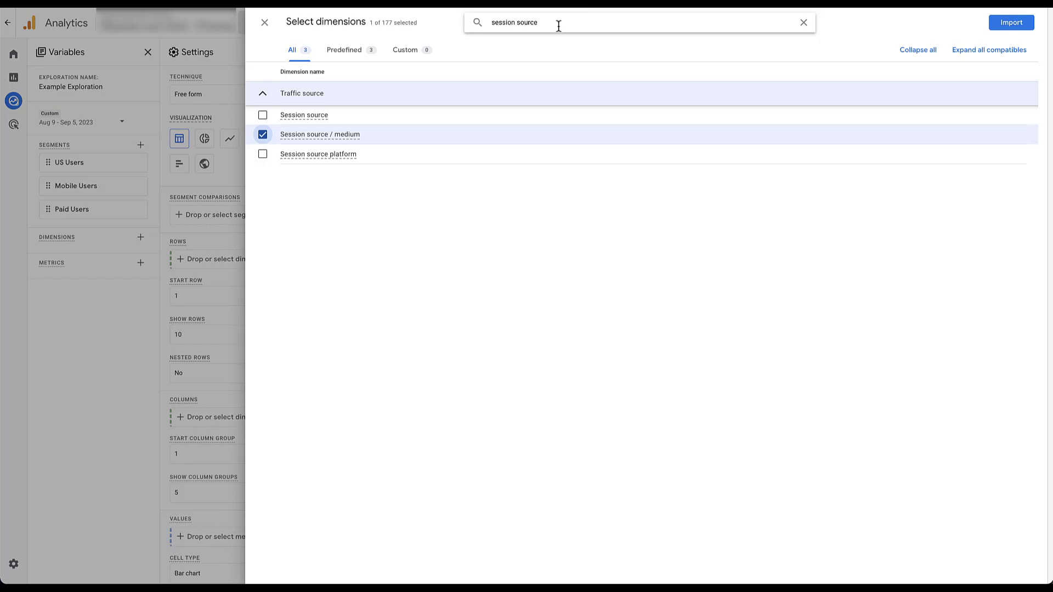
{"action": "key", "text": "ctrl+a"}
{"action": "type", "text": "event name"}
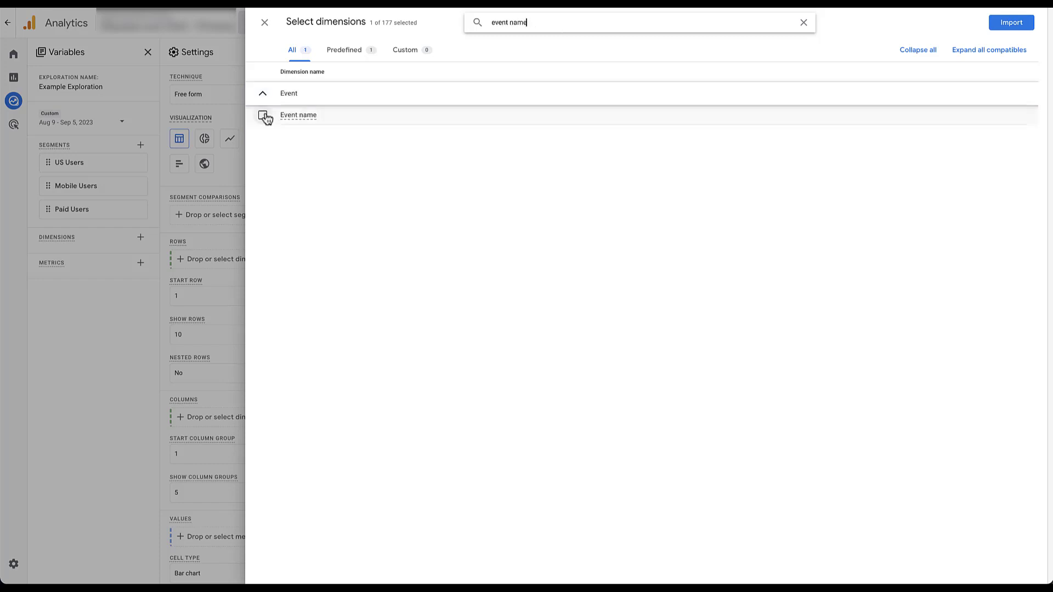
{"action": "left_click", "coordinate": [263, 116]}
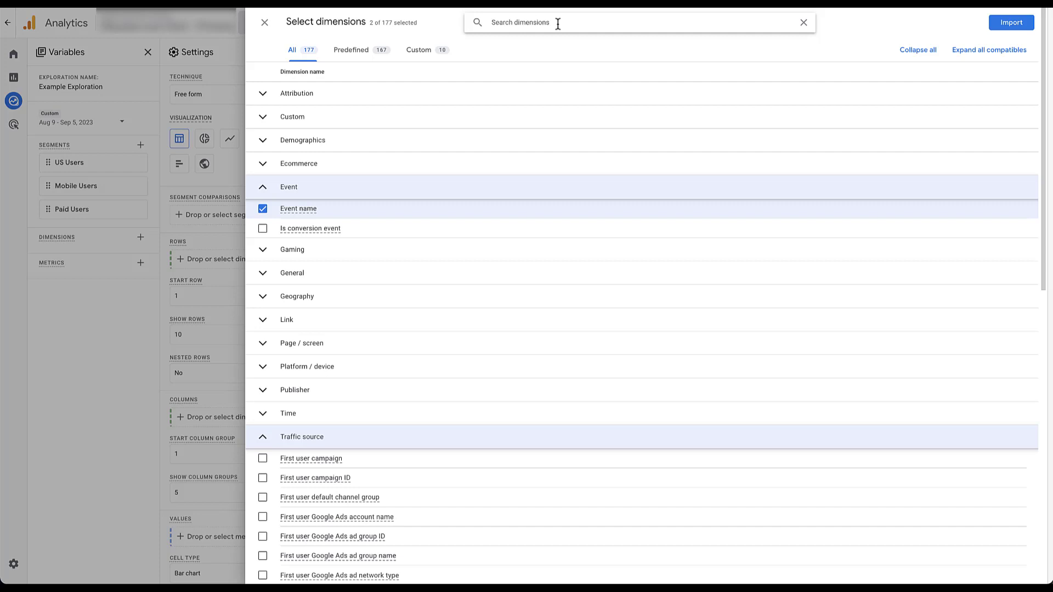
{"action": "left_click", "coordinate": [1011, 22]}
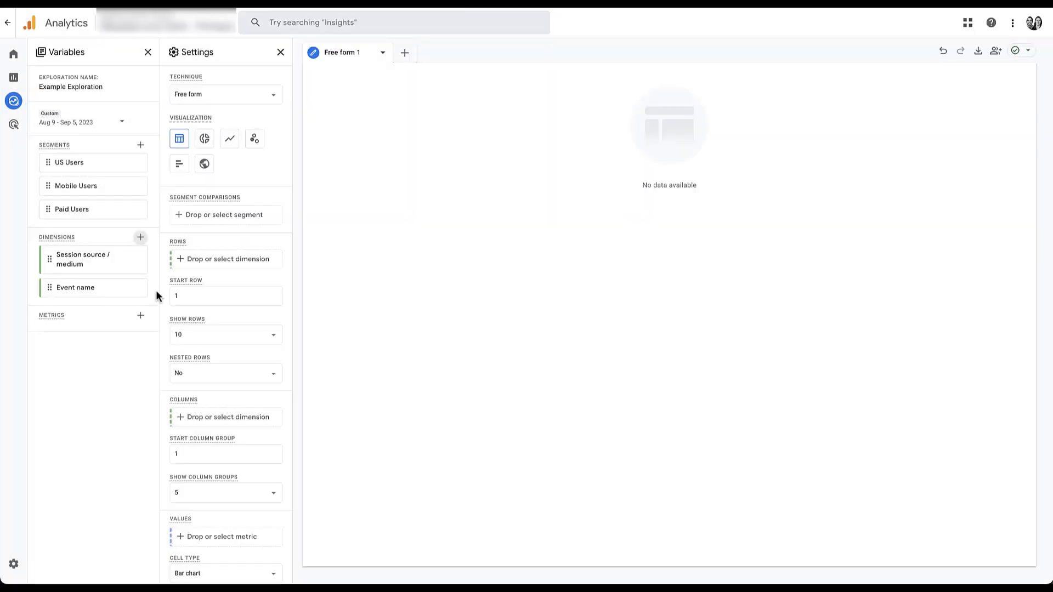
Step: Import Event count, Conversions, New users, Average session duration and Bounce rate from the Event, User and Session groups
{"action": "left_click", "coordinate": [141, 316]}
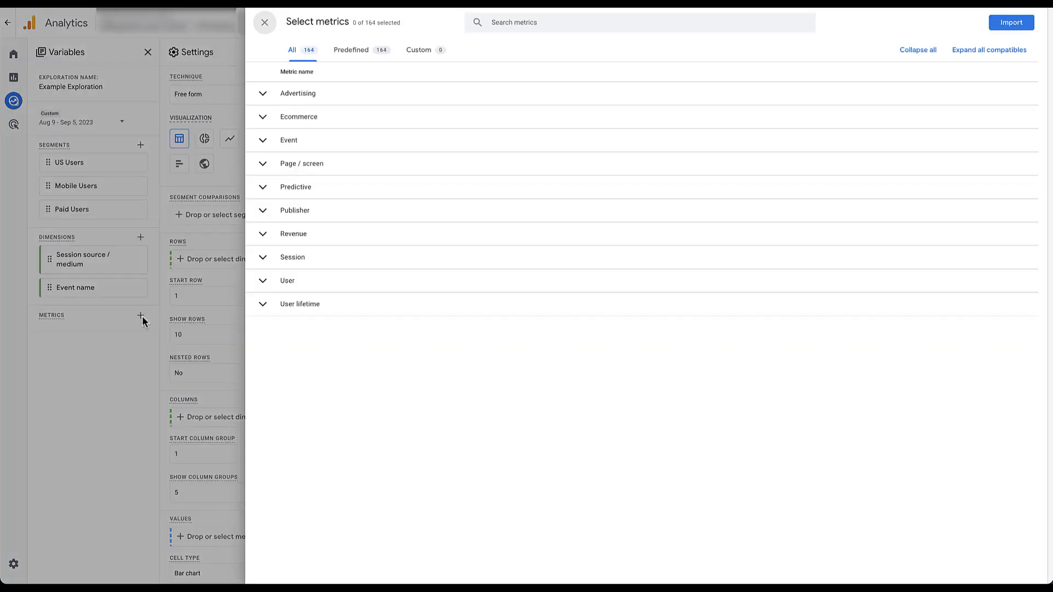
{"action": "left_click", "coordinate": [263, 140]}
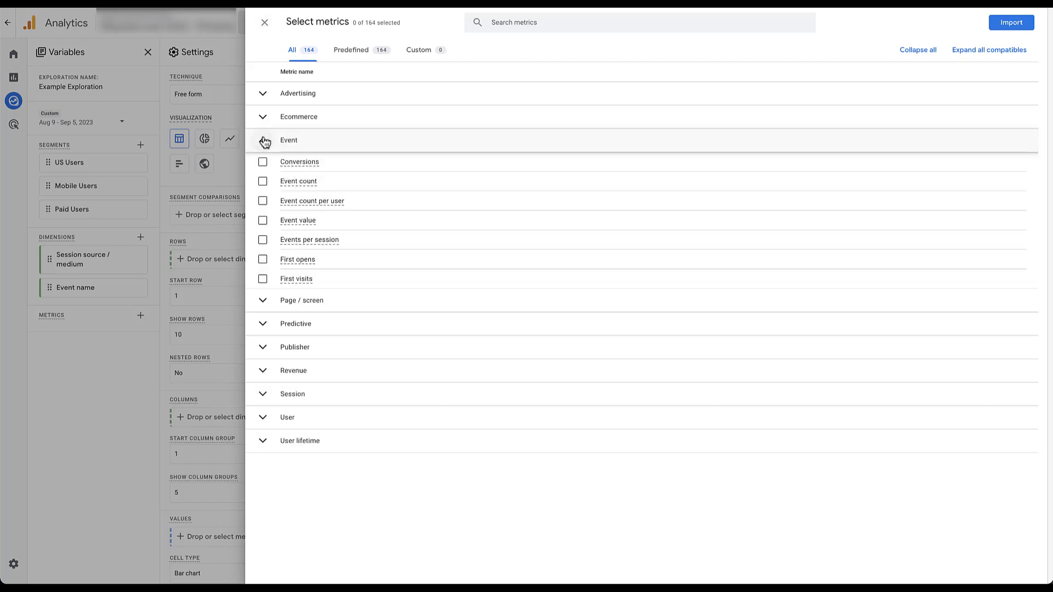
{"action": "left_click", "coordinate": [262, 181]}
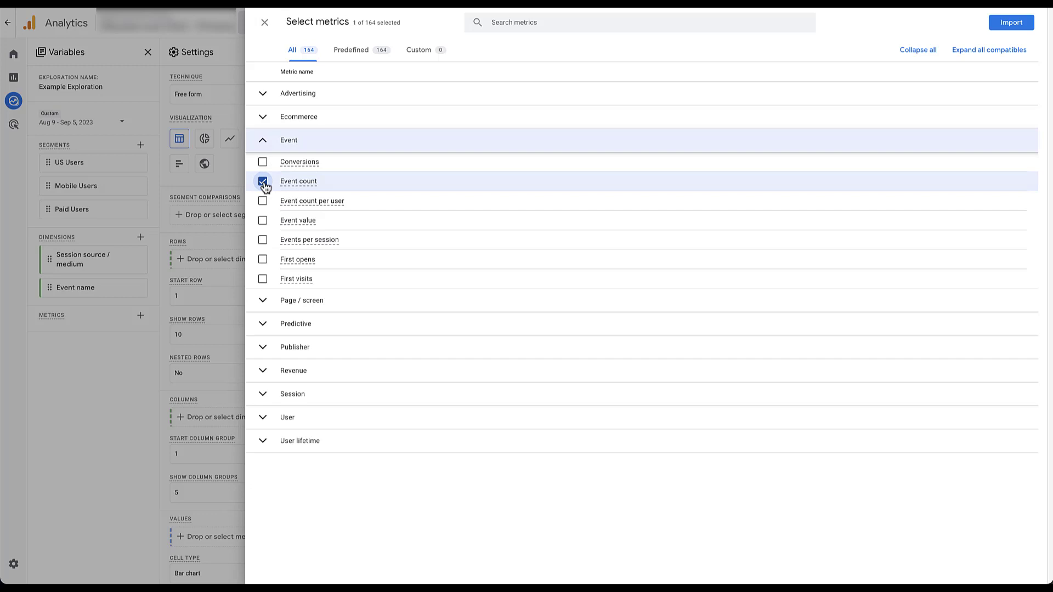
{"action": "left_click", "coordinate": [264, 163]}
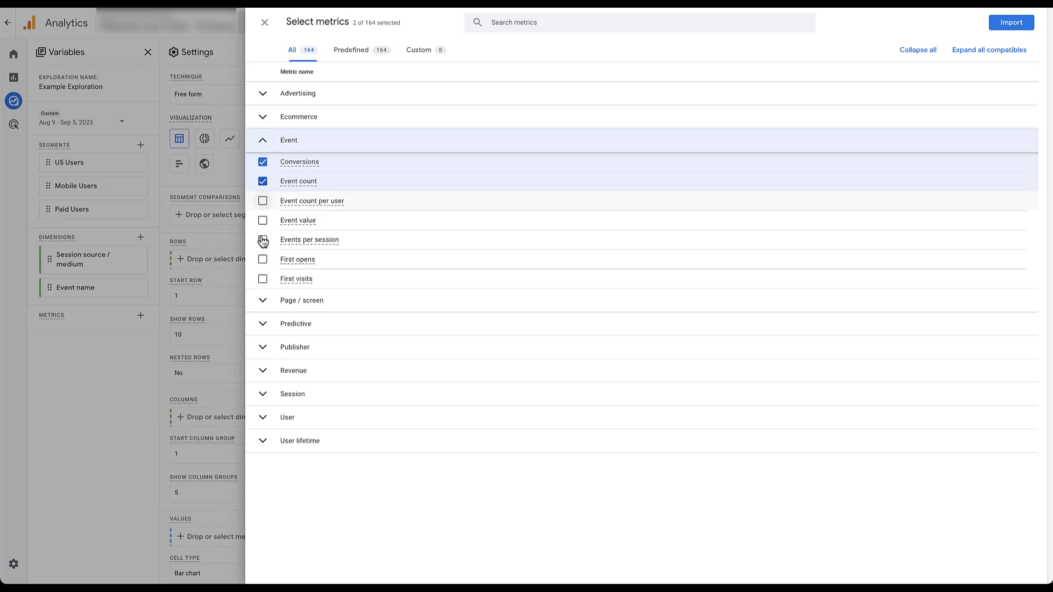
{"action": "left_click", "coordinate": [266, 420]}
{"action": "scroll", "coordinate": [265, 420], "scroll_direction": "down", "scroll_amount": 7}
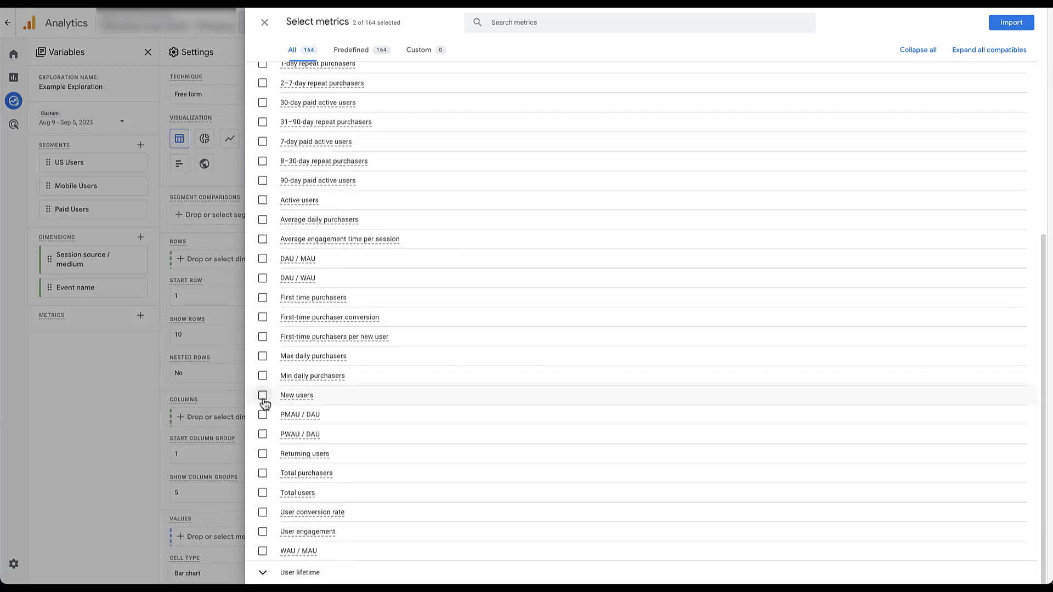
{"action": "left_click", "coordinate": [264, 400]}
{"action": "scroll", "coordinate": [265, 403], "scroll_direction": "up", "scroll_amount": 7}
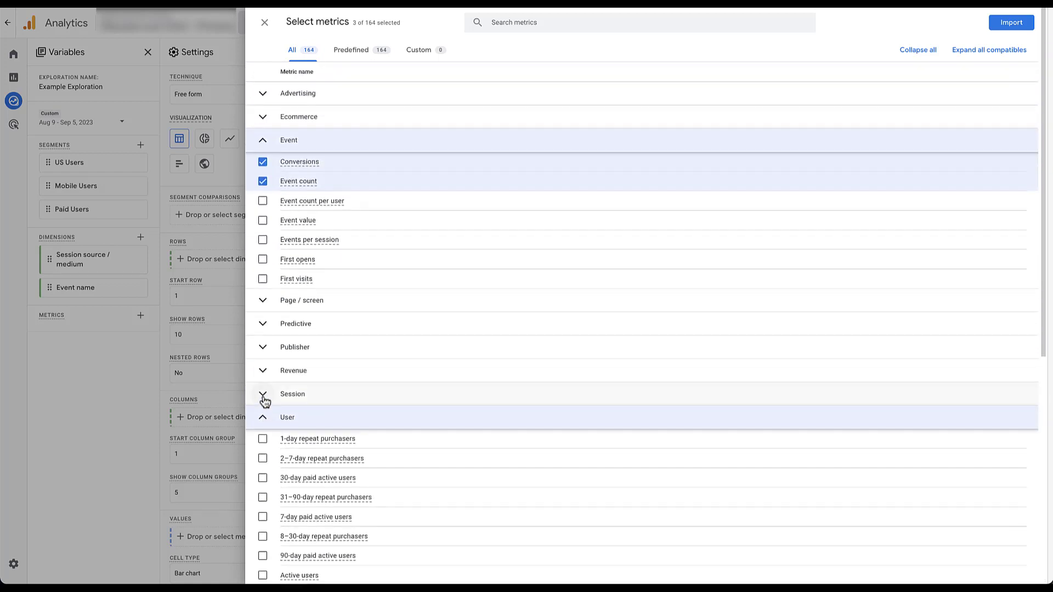
{"action": "left_click", "coordinate": [263, 395]}
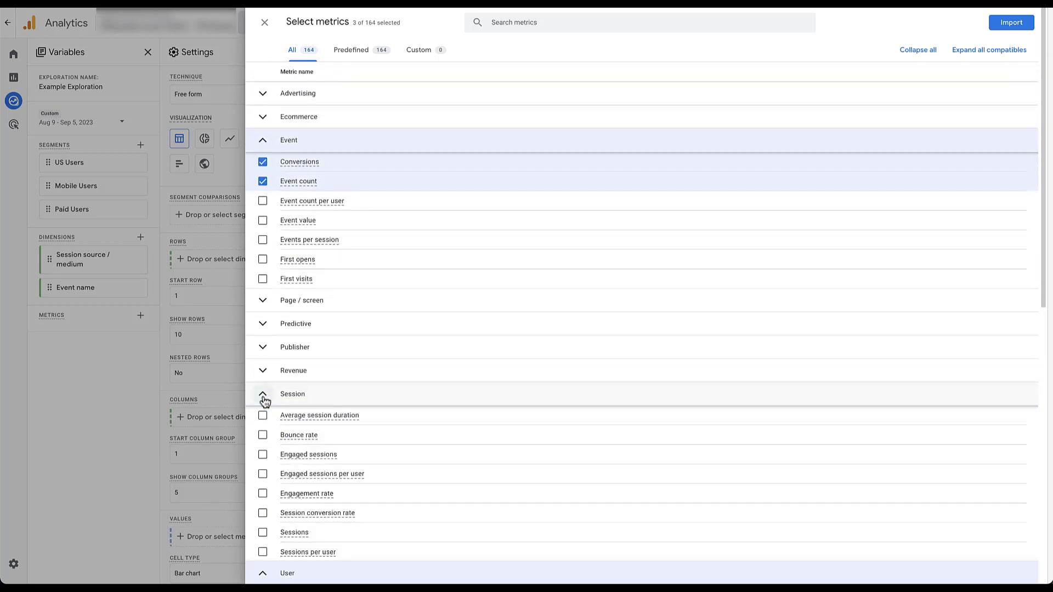
{"action": "left_click", "coordinate": [263, 416]}
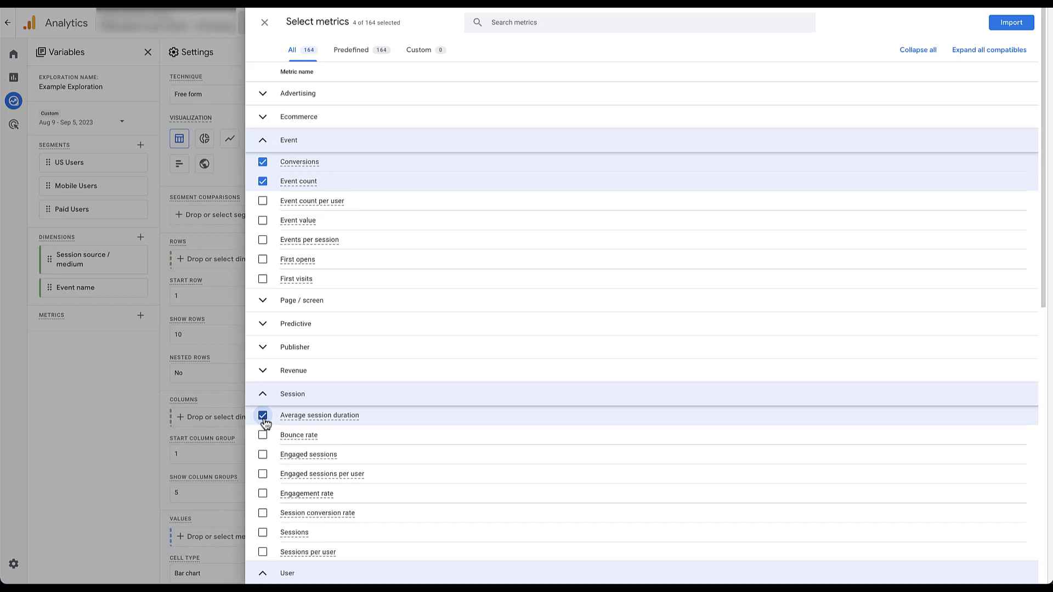
{"action": "left_click", "coordinate": [263, 435]}
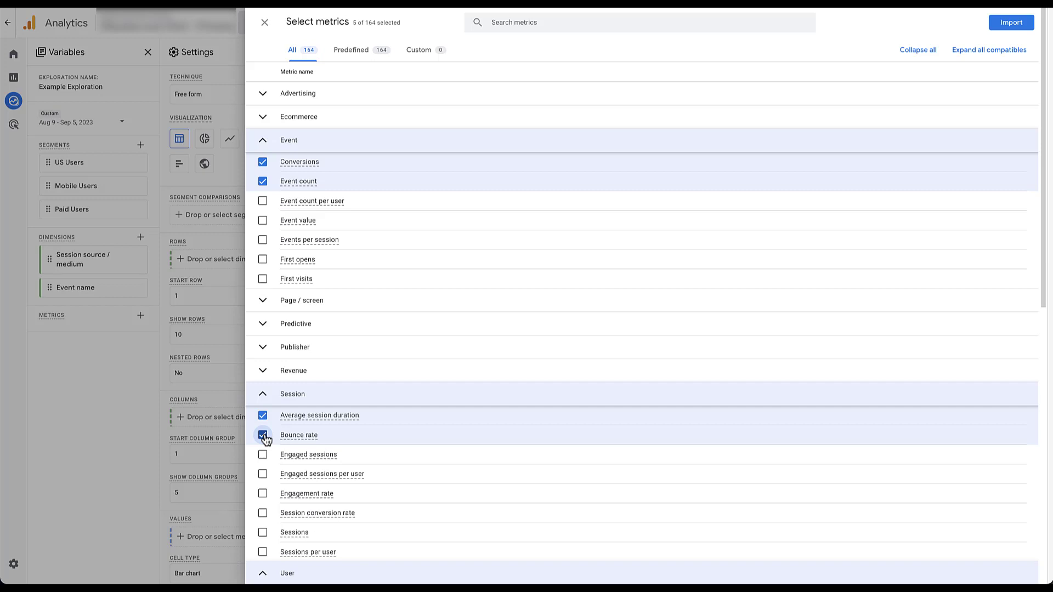
{"action": "left_click", "coordinate": [1019, 23]}
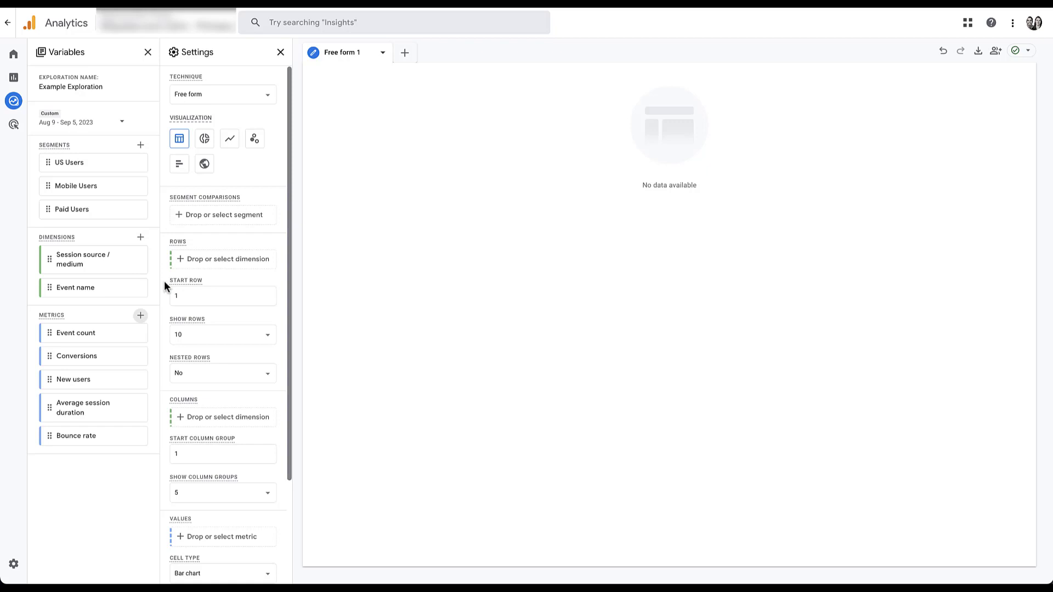
{"action": "scroll", "coordinate": [165, 371], "scroll_direction": "down", "scroll_amount": 3}
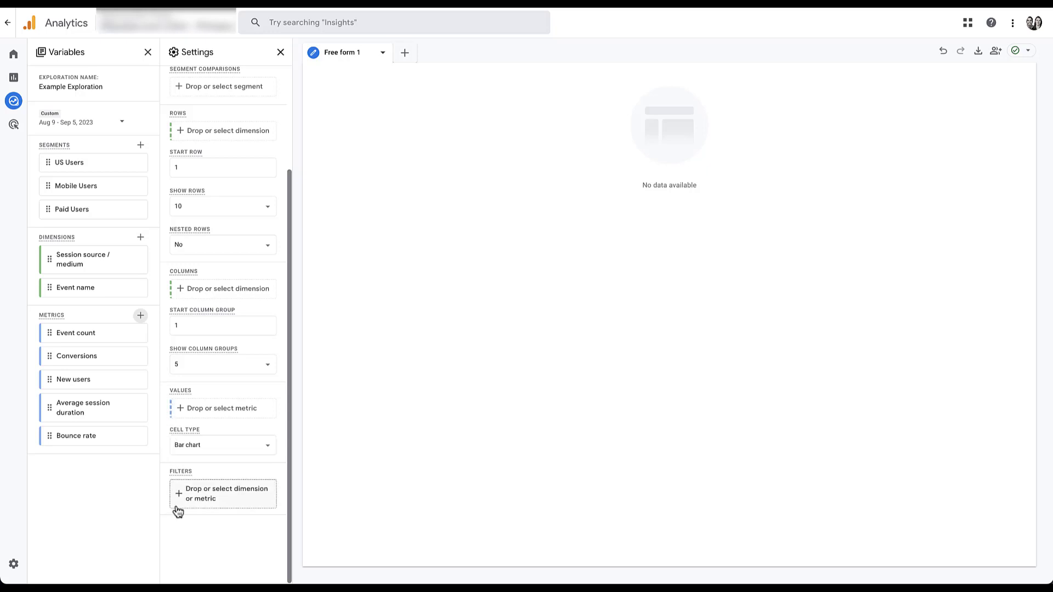
{"action": "scroll", "coordinate": [167, 411], "scroll_direction": "up", "scroll_amount": 3}
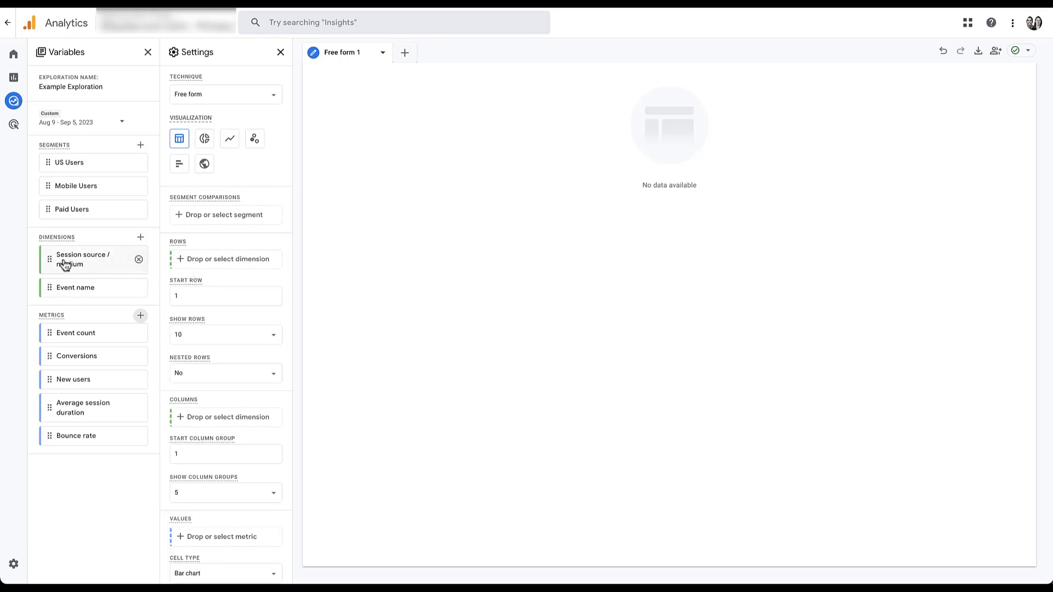
Step: Lay out the table with Session source / medium as rows and New users as values
{"action": "left_click_drag", "start_coordinate": [49, 258], "coordinate": [199, 266]}
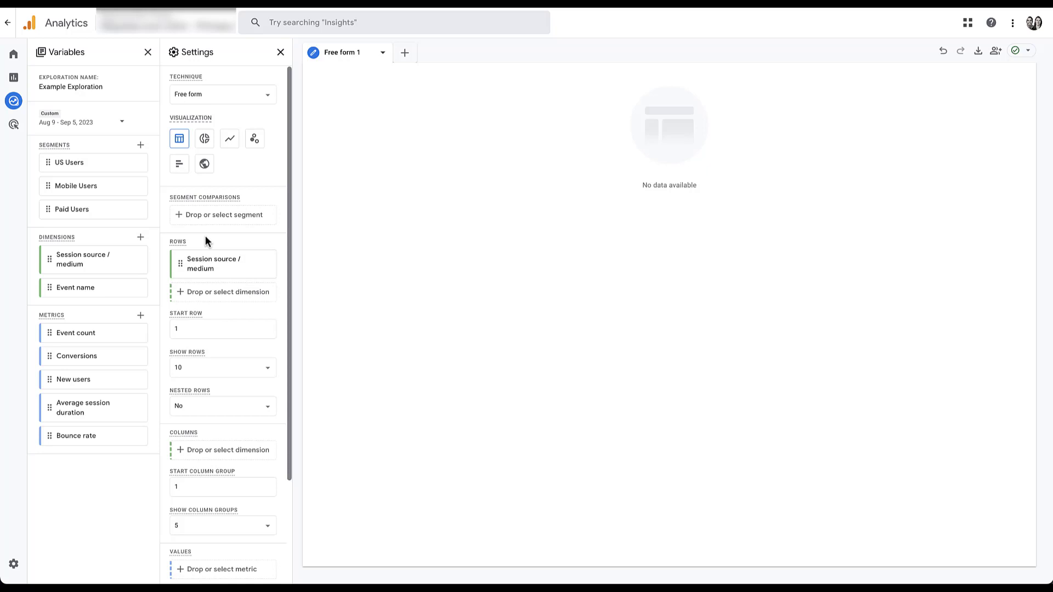
{"action": "scroll", "coordinate": [205, 371], "scroll_direction": "down", "scroll_amount": 3}
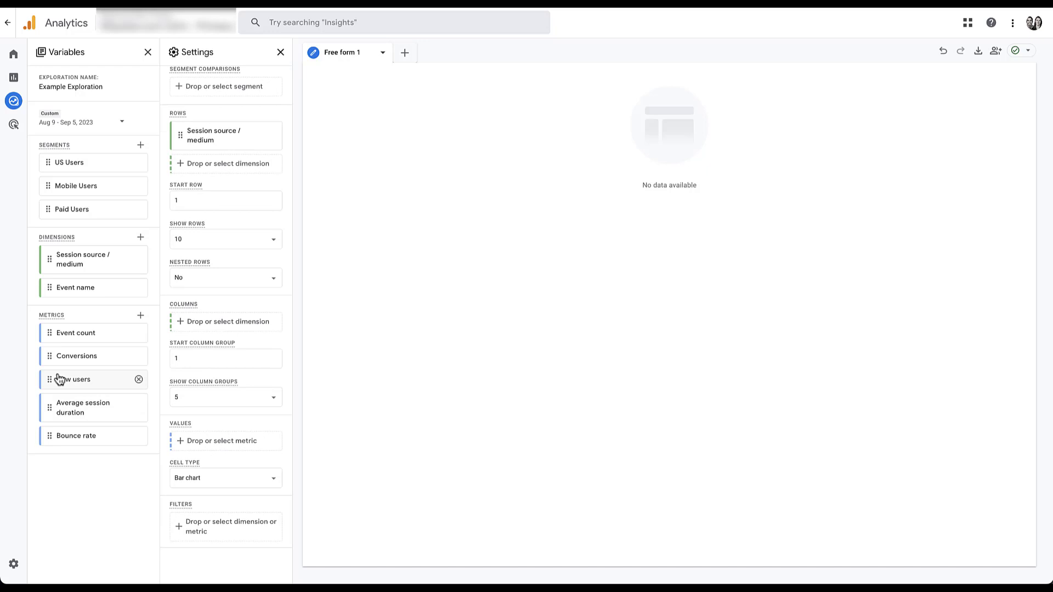
{"action": "left_click_drag", "start_coordinate": [47, 379], "coordinate": [180, 439]}
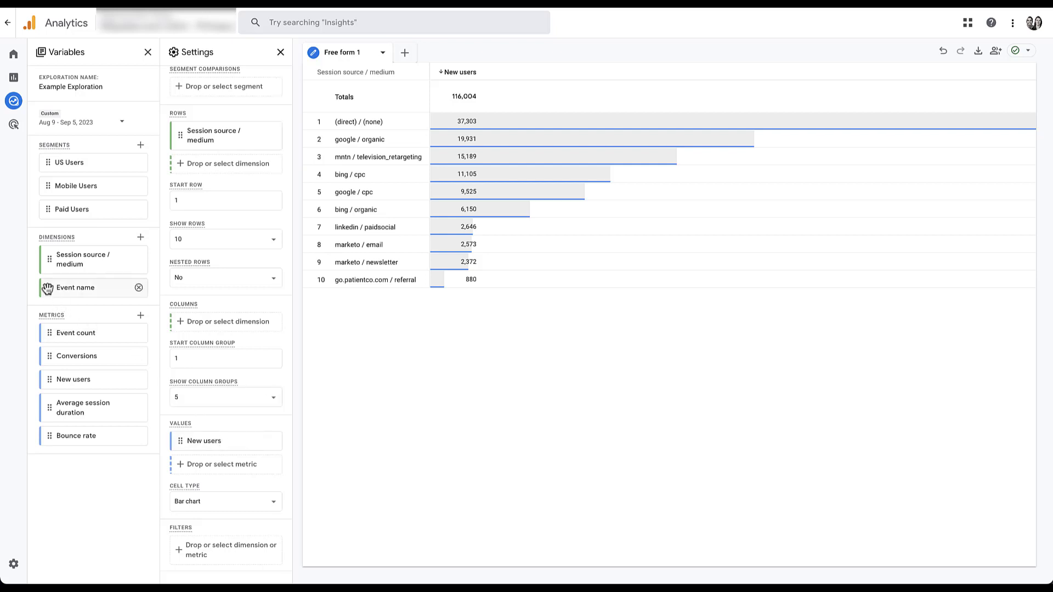
Step: Put Event name across the columns and display the cell values as a heat map
{"action": "left_click_drag", "start_coordinate": [47, 289], "coordinate": [189, 331]}
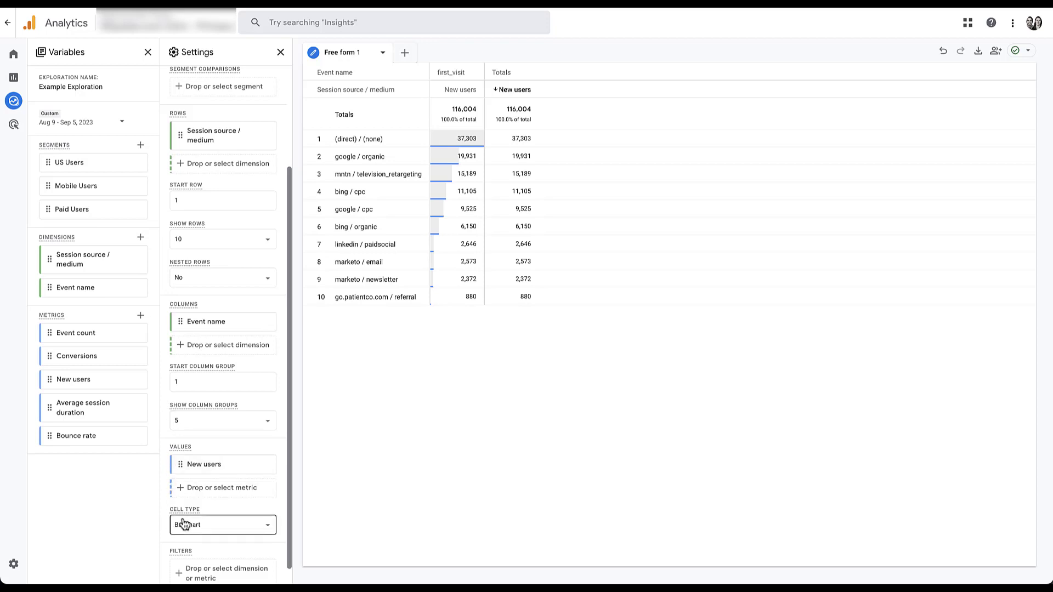
{"action": "left_click", "coordinate": [267, 529]}
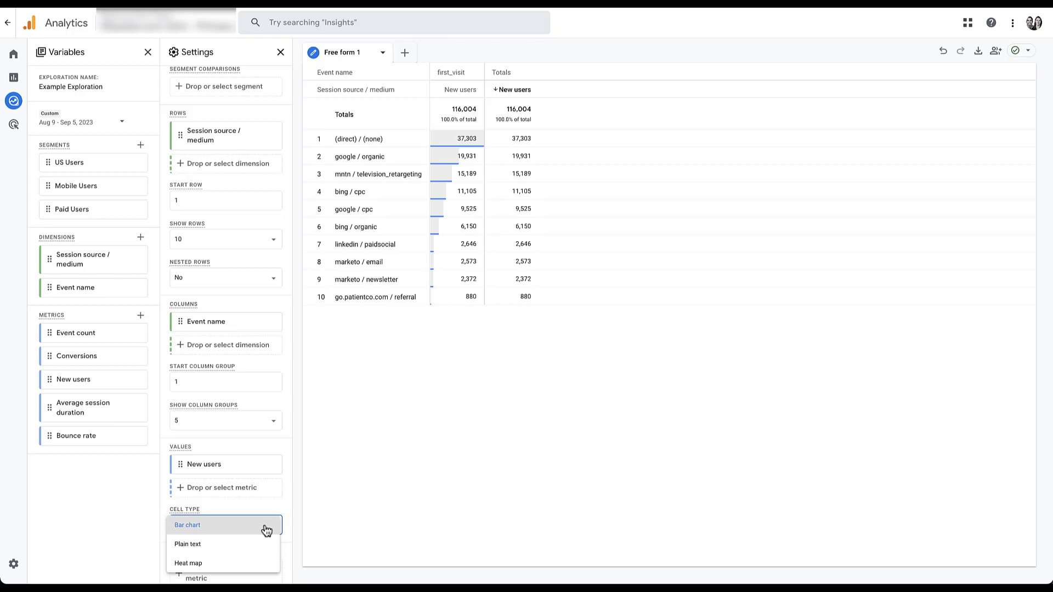
{"action": "left_click", "coordinate": [268, 565]}
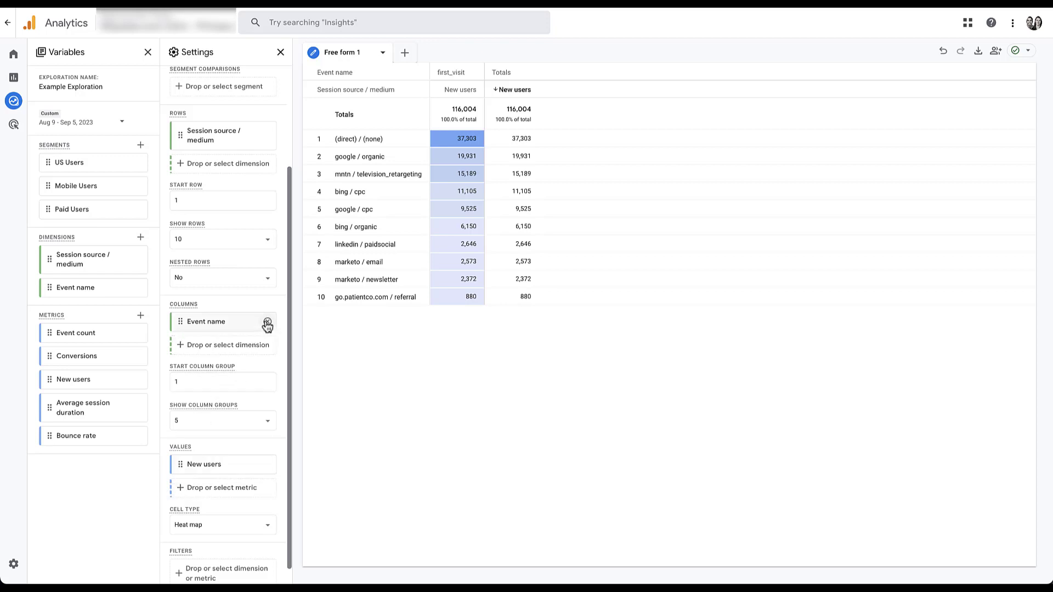
Step: Remove Event name from Columns and add Conversions, Average session duration, Bounce rate and Event count as values
{"action": "left_click", "coordinate": [267, 324]}
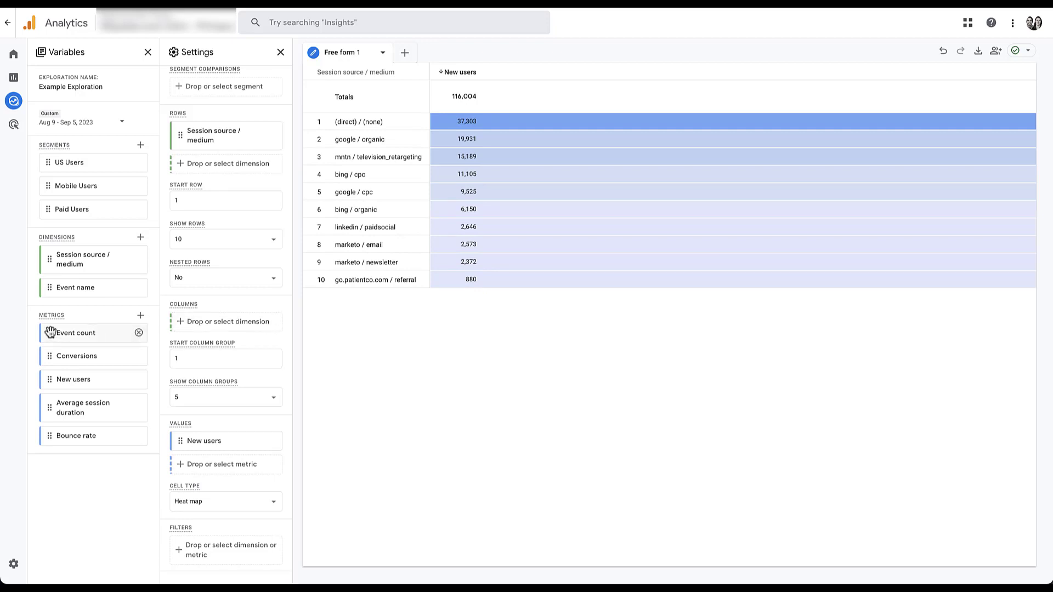
{"action": "left_click_drag", "start_coordinate": [46, 333], "coordinate": [294, 321]}
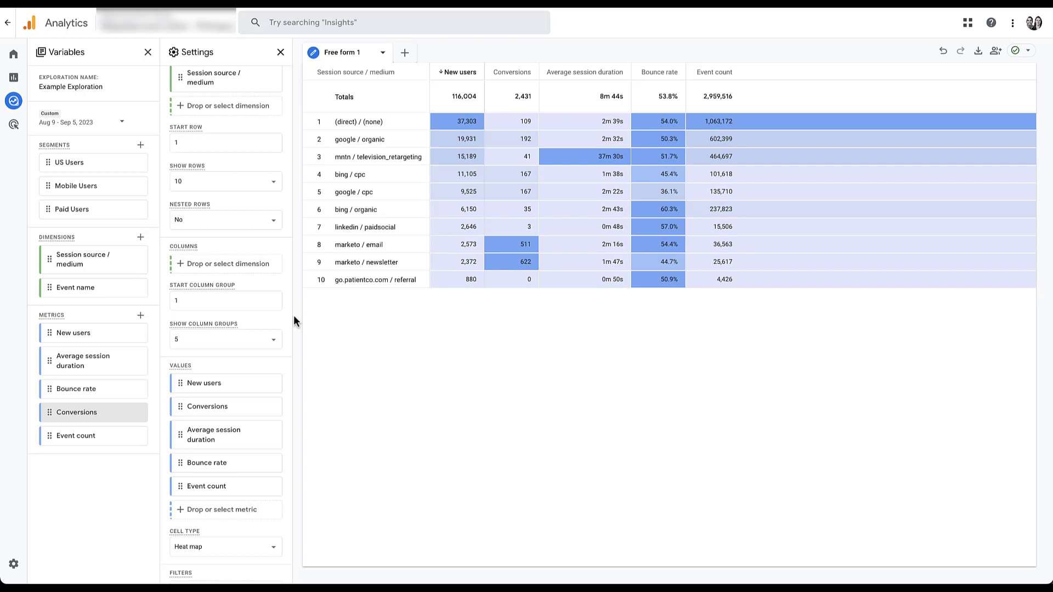
{"action": "scroll", "coordinate": [244, 230], "scroll_direction": "up", "scroll_amount": 4}
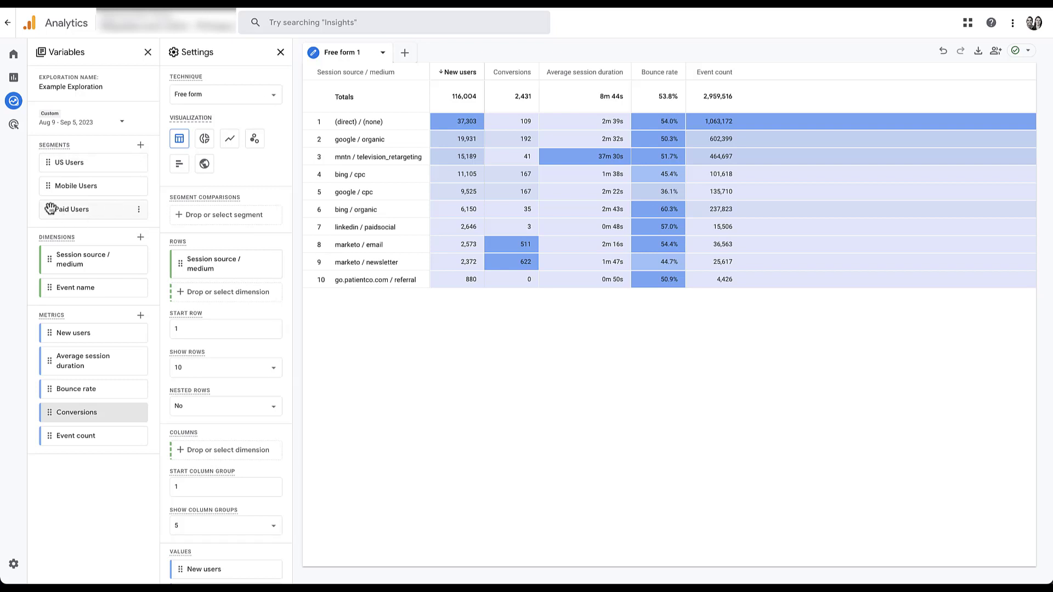
Step: Add Paid Users and US Users to Segment comparisons, showing 21,427 versus 108,477 new users
{"action": "left_click_drag", "start_coordinate": [82, 204], "coordinate": [205, 210]}
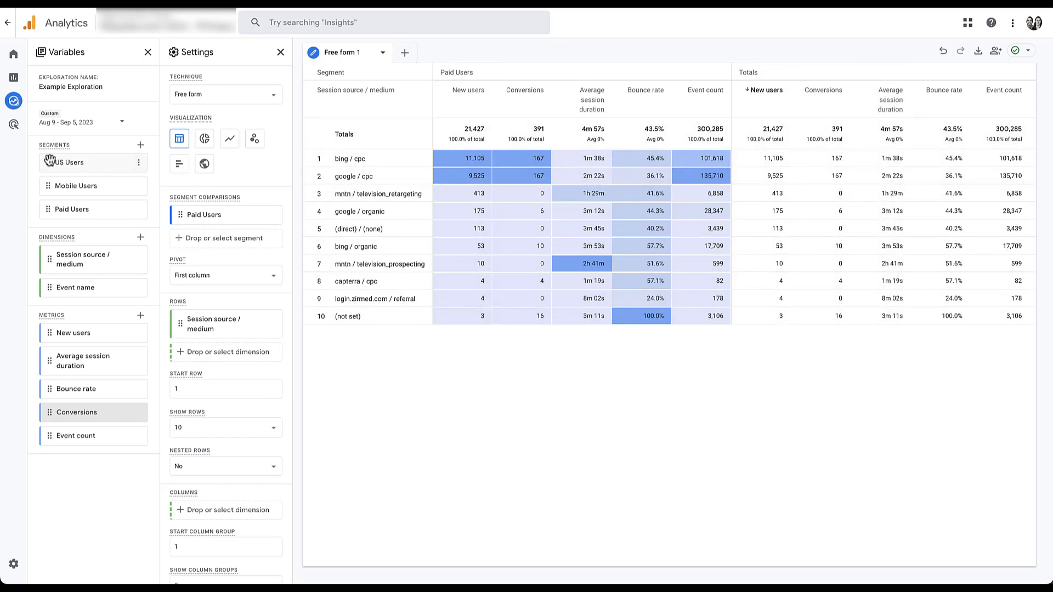
{"action": "left_click_drag", "start_coordinate": [47, 162], "coordinate": [252, 237]}
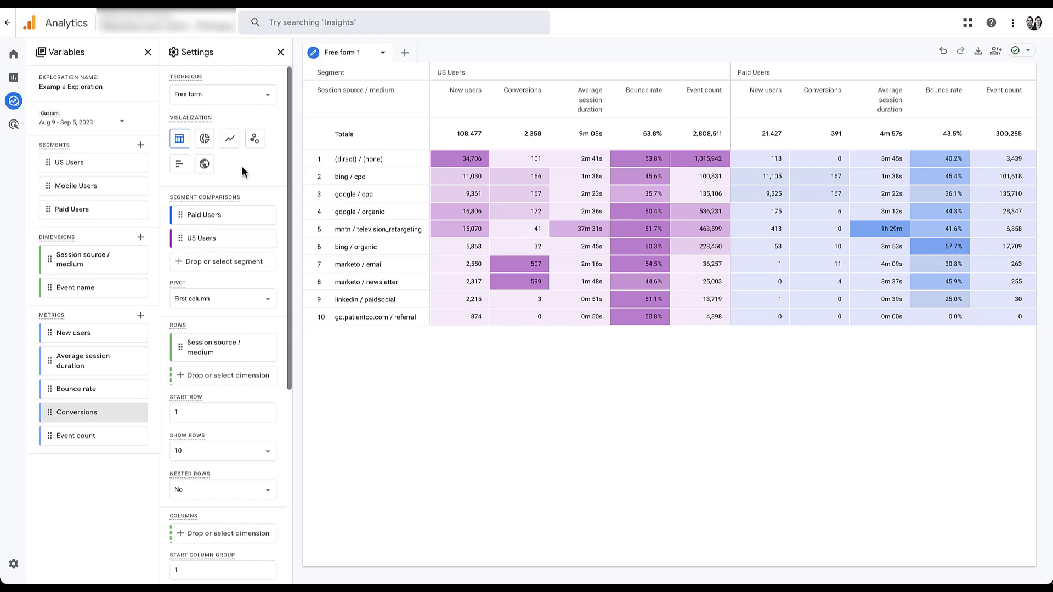
Step: Review the Technique list and keep Free form for the First Example tab
{"action": "left_click", "coordinate": [268, 104]}
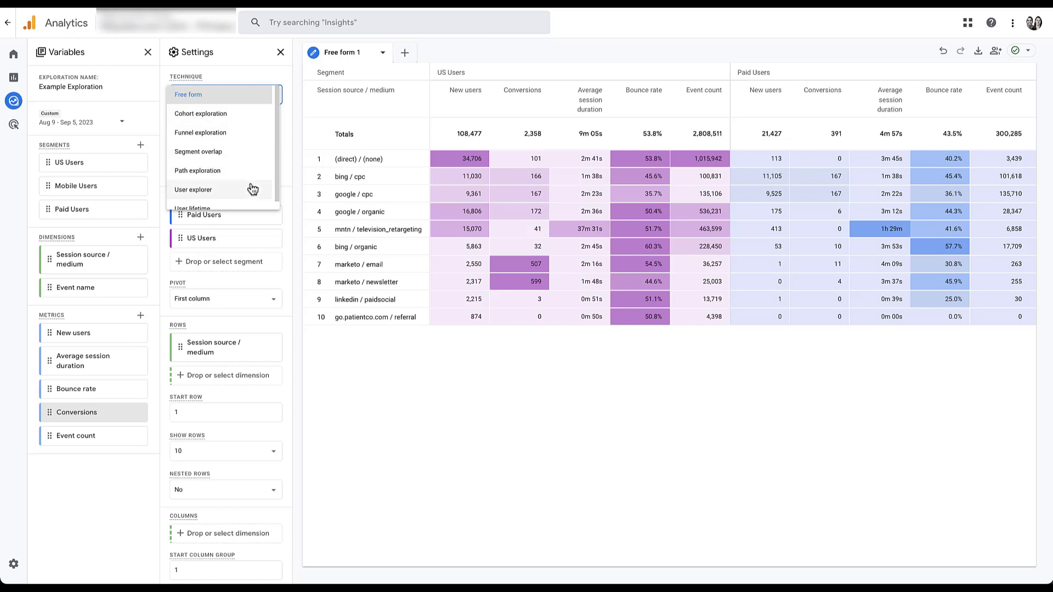
{"action": "scroll", "coordinate": [252, 188], "scroll_direction": "down", "scroll_amount": 1}
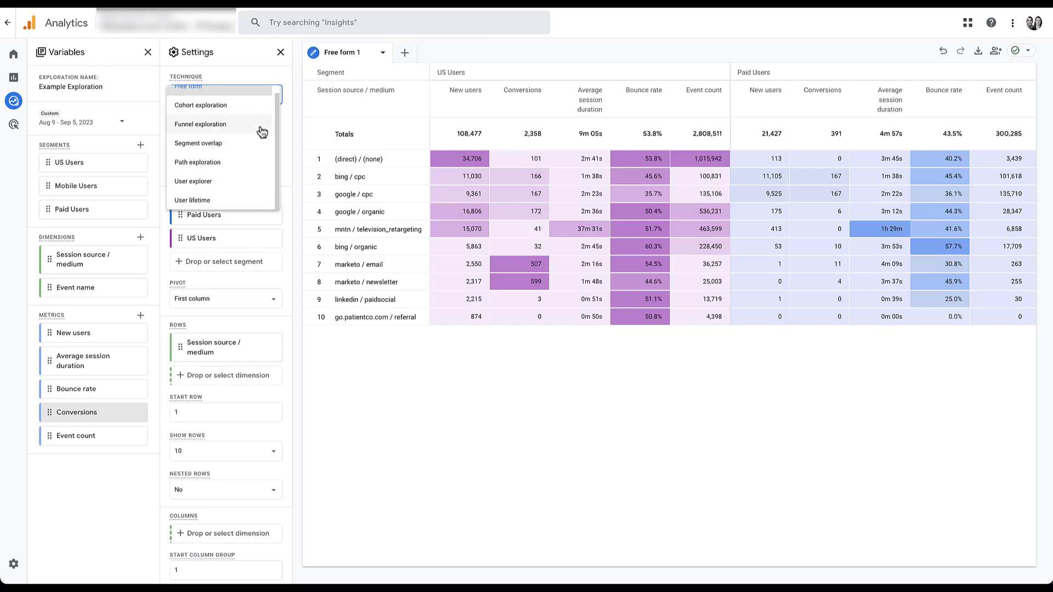
{"action": "scroll", "coordinate": [257, 104], "scroll_direction": "up", "scroll_amount": 1}
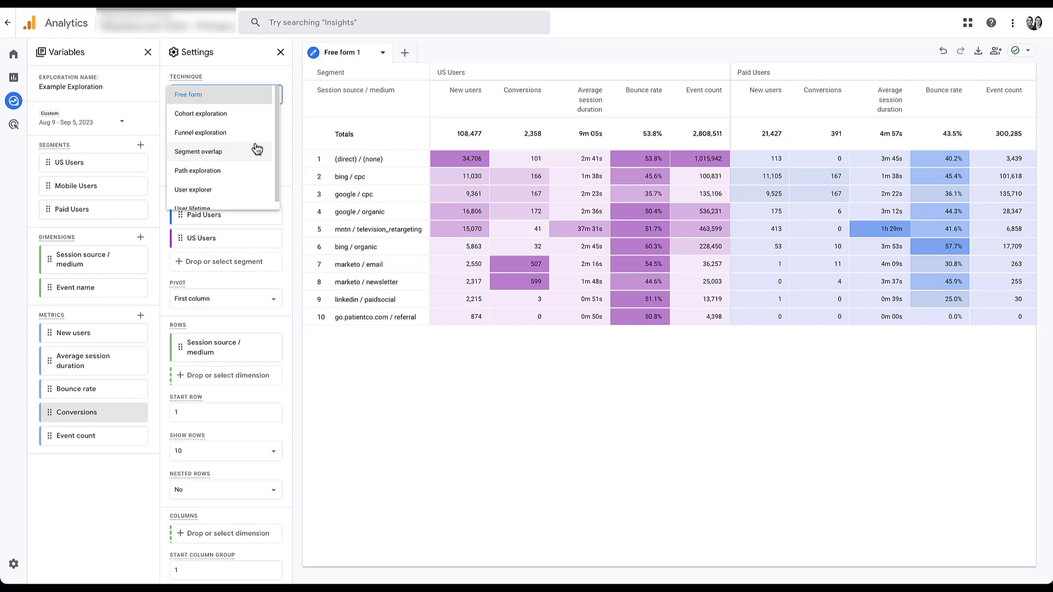
{"action": "left_click", "coordinate": [293, 142]}
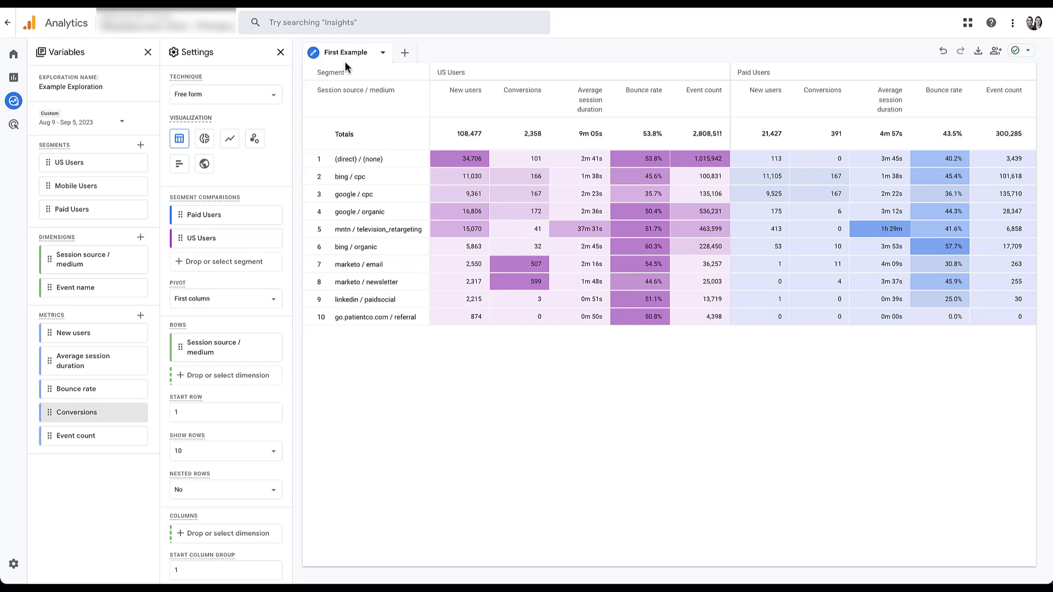
Step: Create a second tab using Segment overlap, with Active users as its value
{"action": "left_click", "coordinate": [404, 55]}
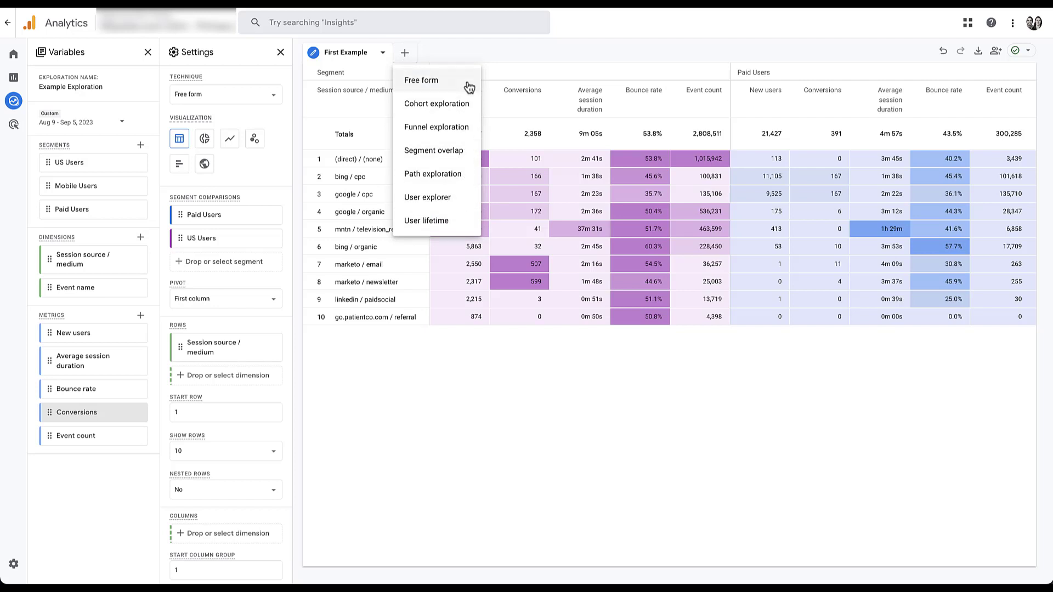
{"action": "left_click", "coordinate": [454, 158]}
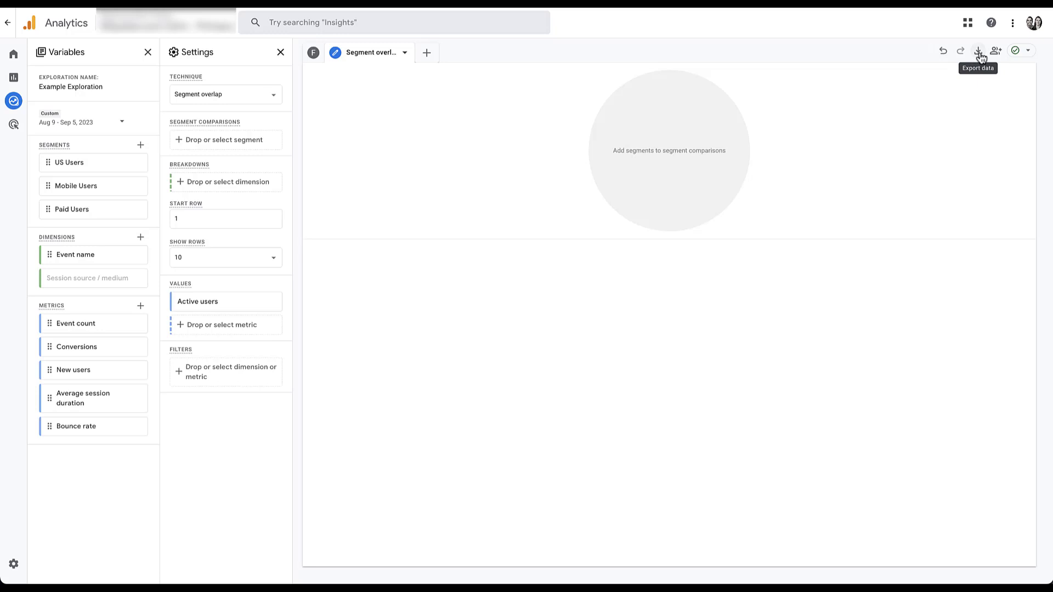
Step: Switch back to the First Example tab and bring up the read-only share prompt
{"action": "left_click", "coordinate": [312, 55]}
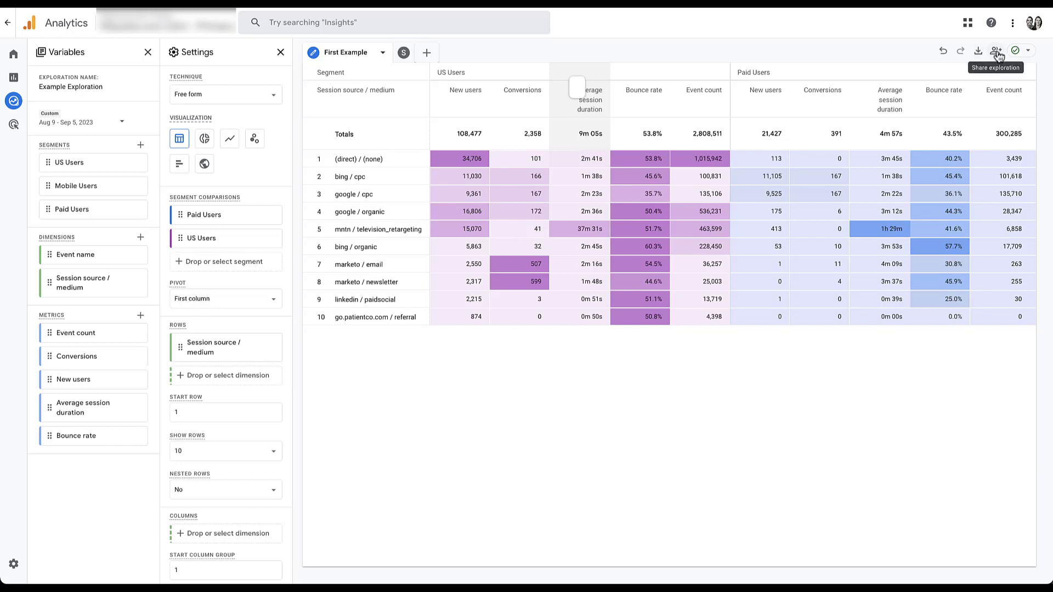
{"action": "left_click", "coordinate": [997, 53]}
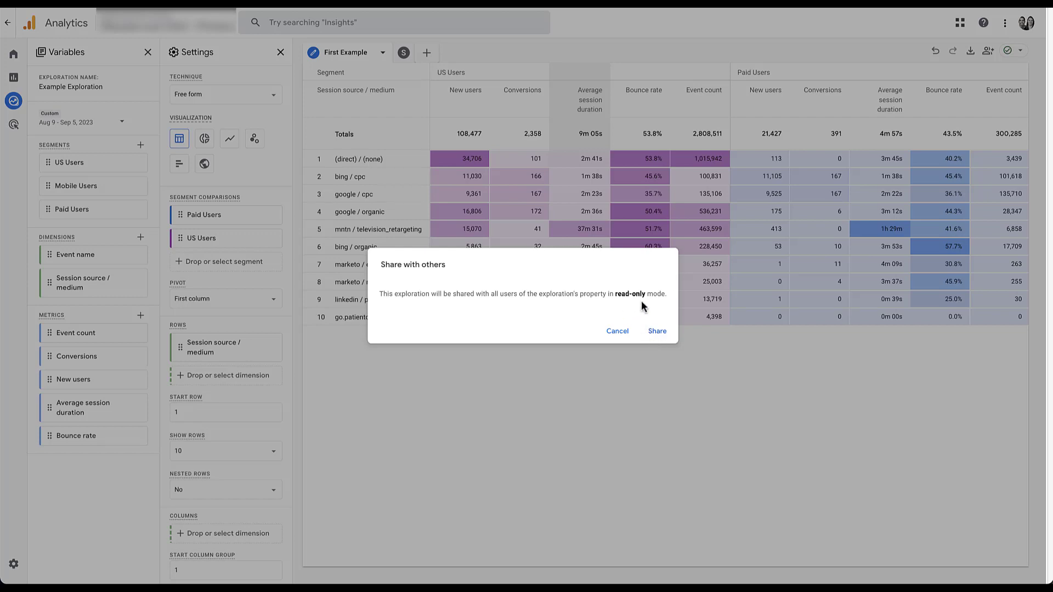
Step: Cancel the Share with others dialog without sharing the exploration
{"action": "left_click", "coordinate": [618, 331]}
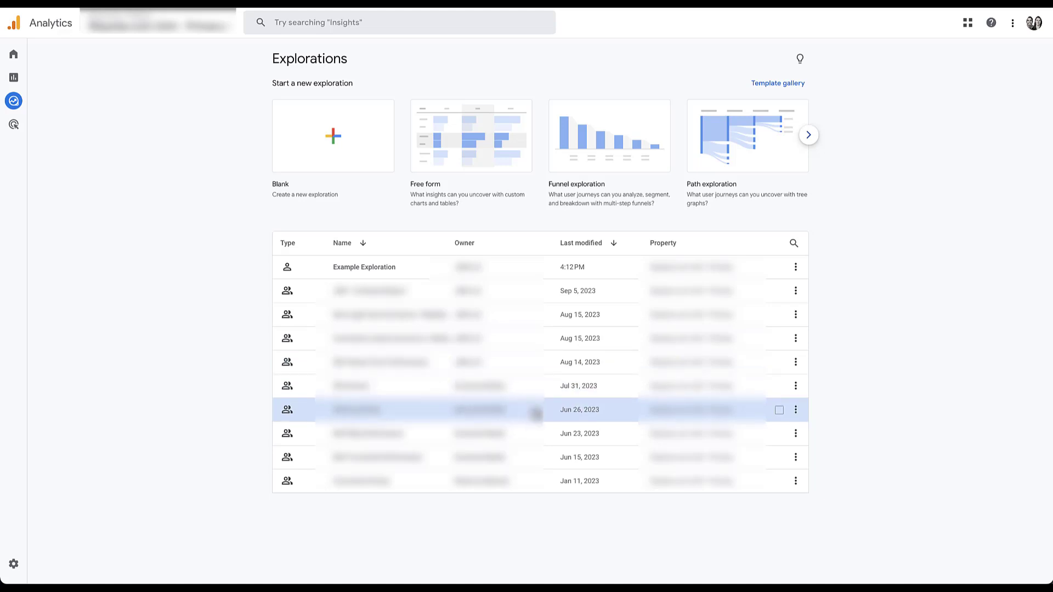
Step: Open the Paths and Exits exploration and make an editable copy of it
{"action": "left_click", "coordinate": [535, 413]}
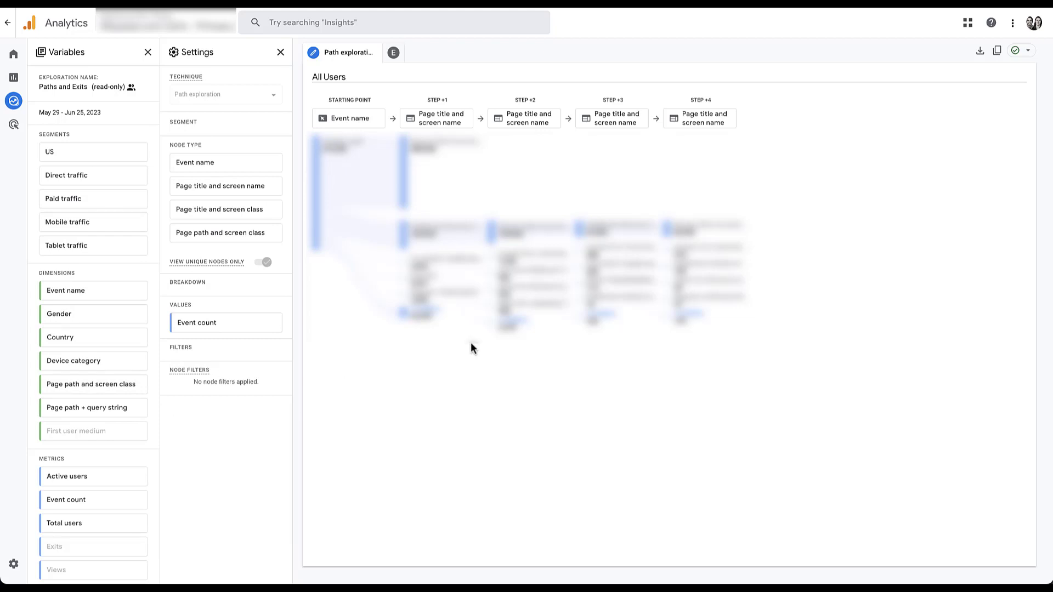
{"action": "left_click", "coordinate": [998, 52]}
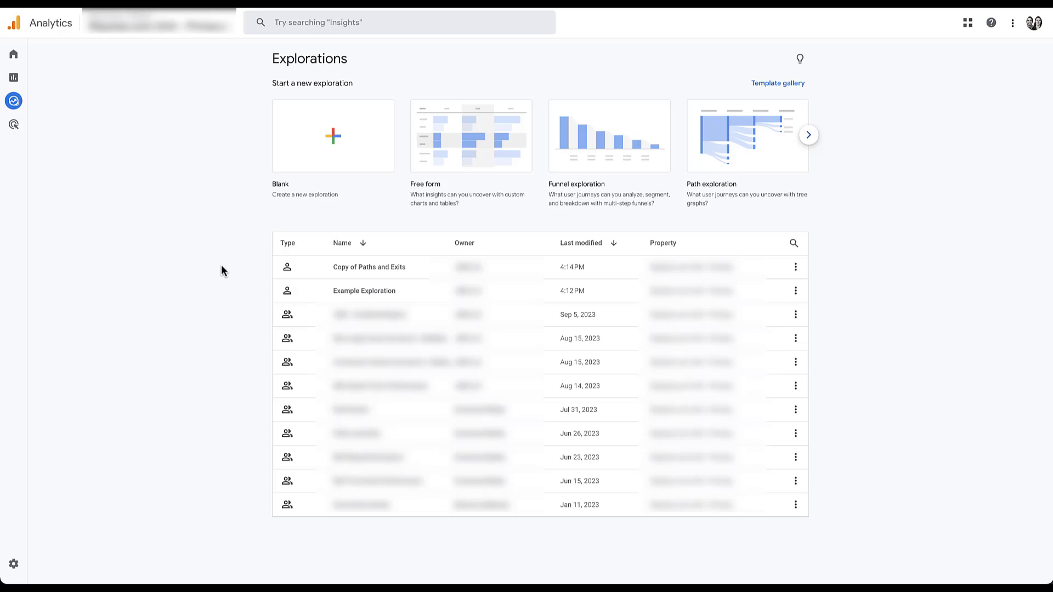
Step: Delete Copy of Paths and Exits from its More actions menu and confirm the deletion
{"action": "left_click", "coordinate": [796, 268]}
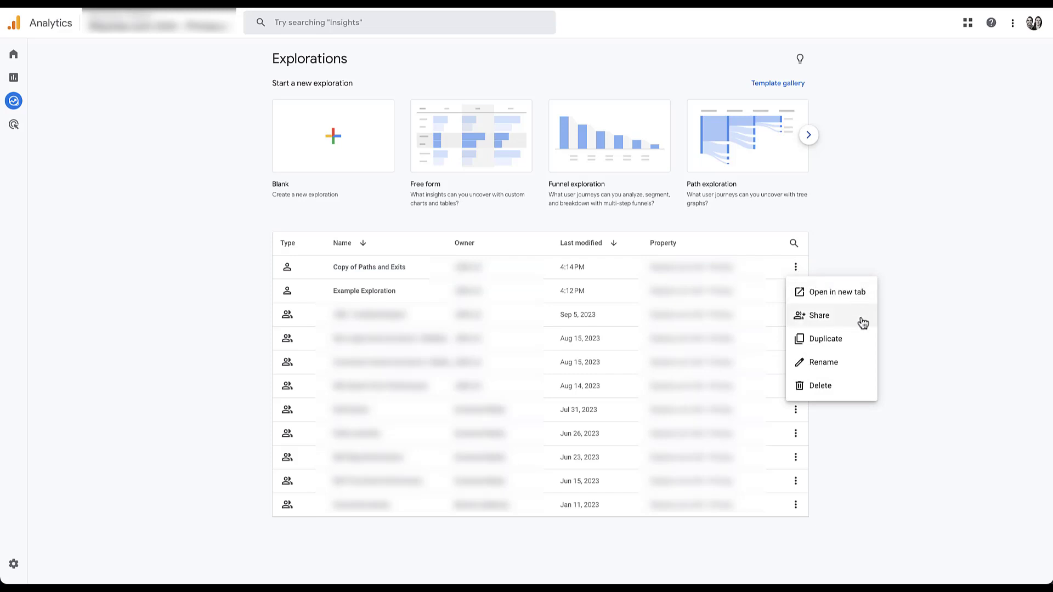
{"action": "left_click", "coordinate": [857, 390]}
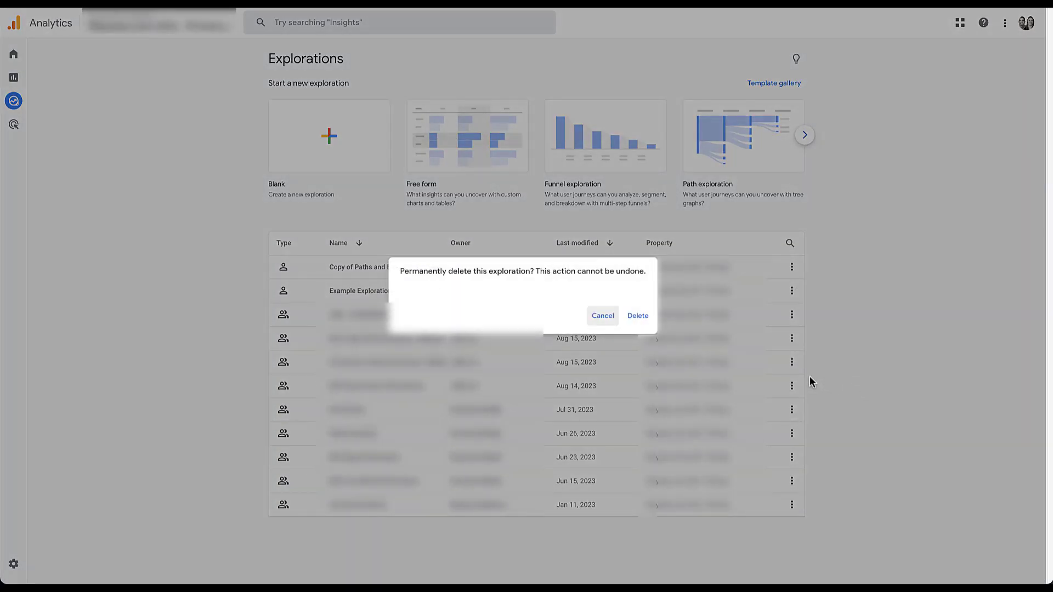
{"action": "left_click", "coordinate": [639, 317]}
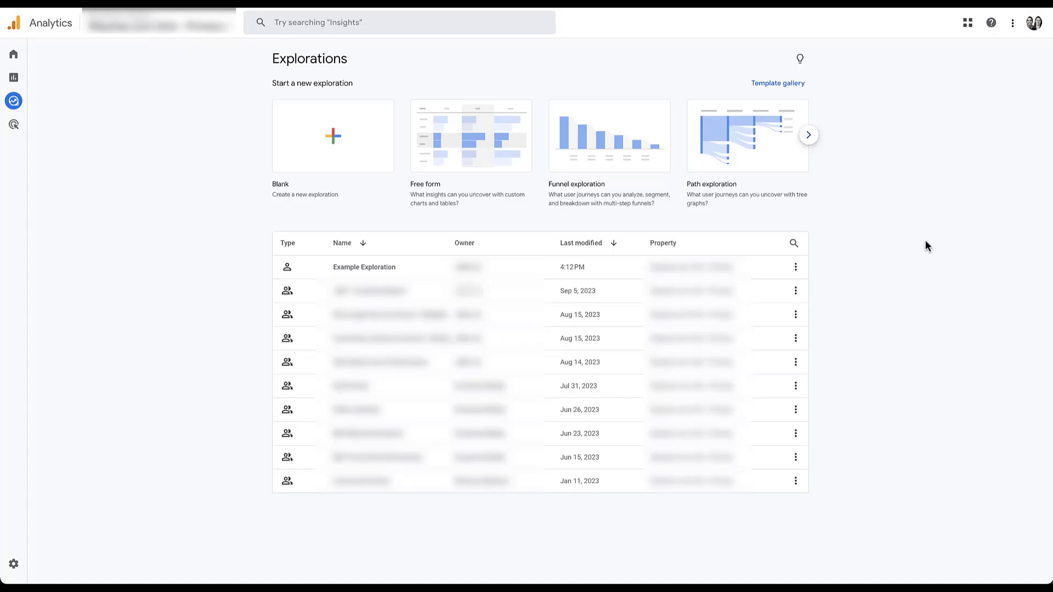